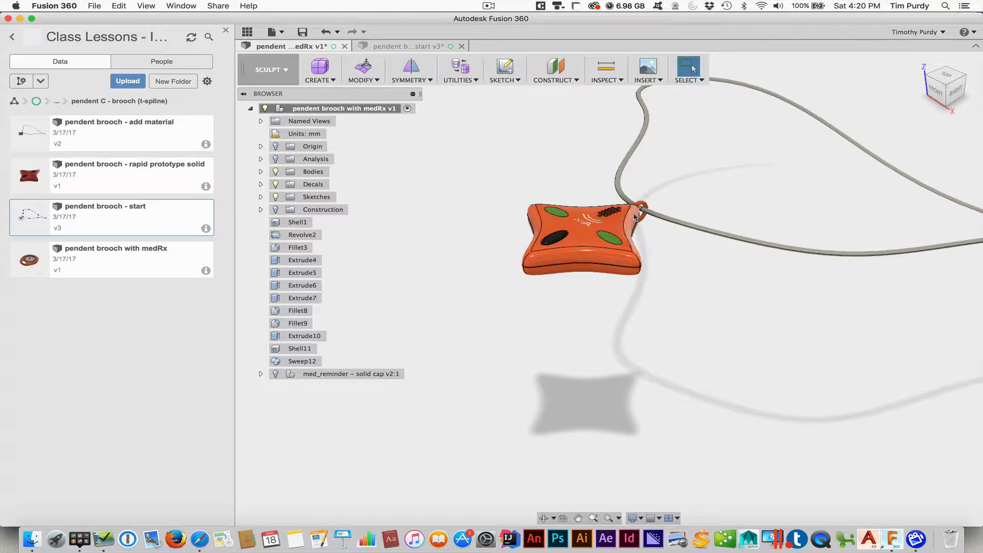
Show the med_reminder - solid cap component and examine how the finished pendant brooch compares with it.
scroll(659, 215, up, 5)
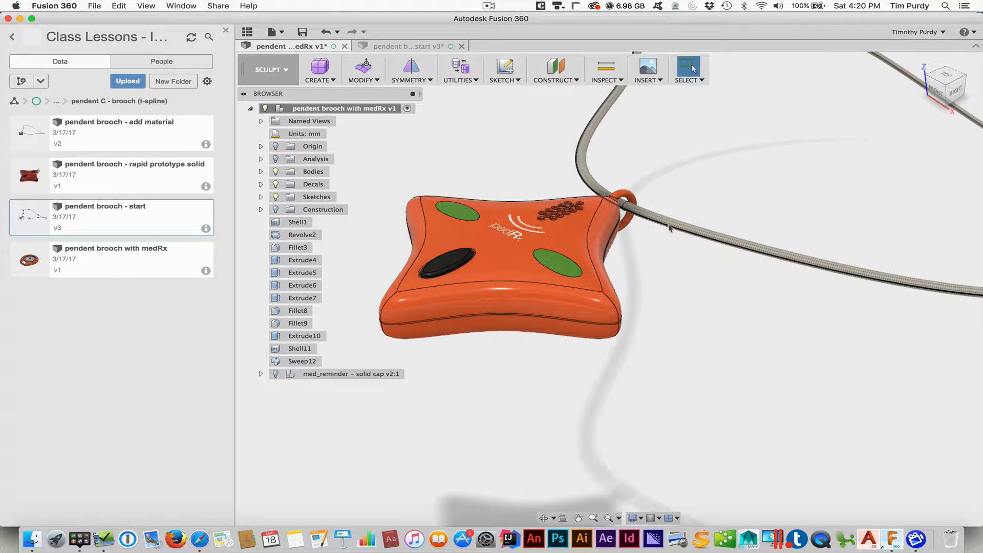
scroll(669, 229, down, 3)
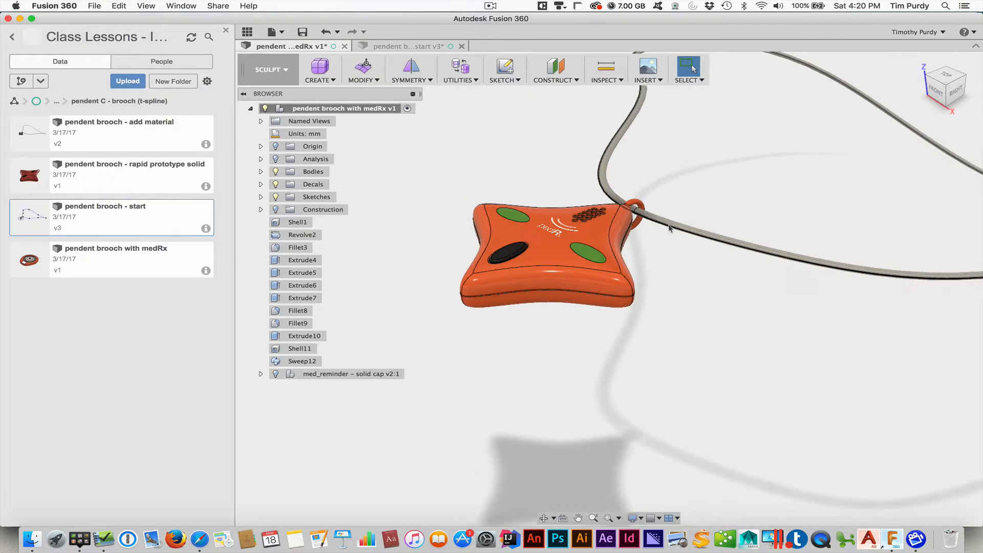
shift+middle_drag(659, 248, 687, 272)
click(275, 374)
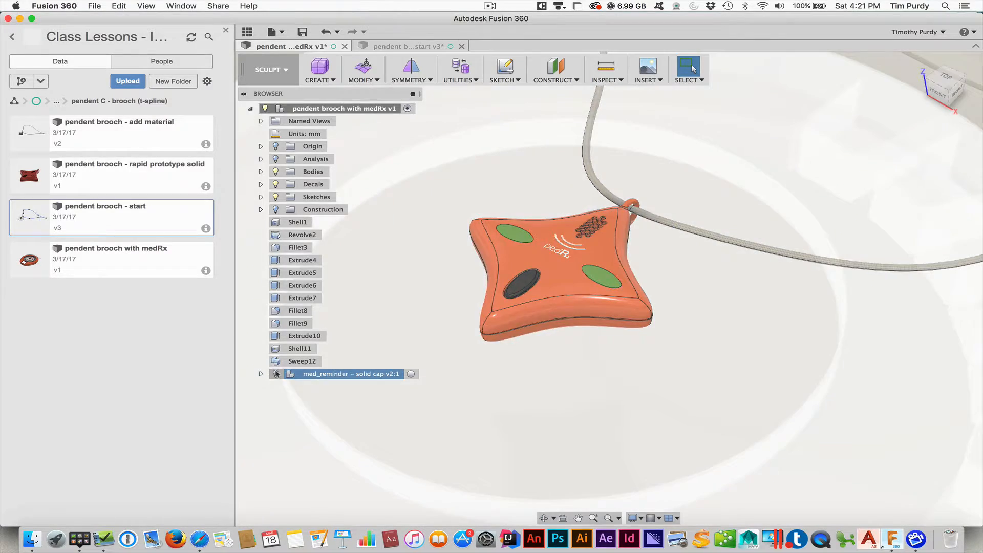
scroll(549, 362, down, 10)
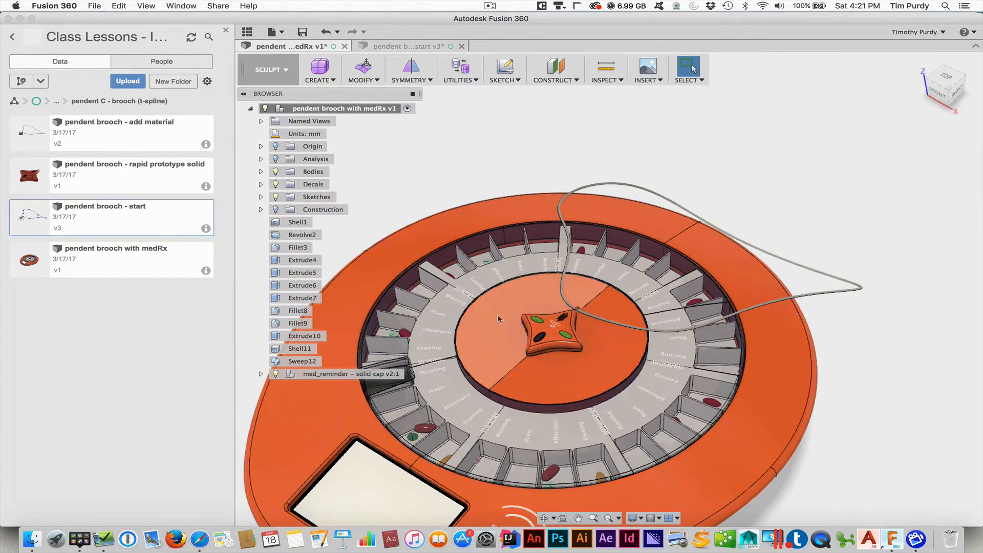
middle_drag(594, 334, 616, 263)
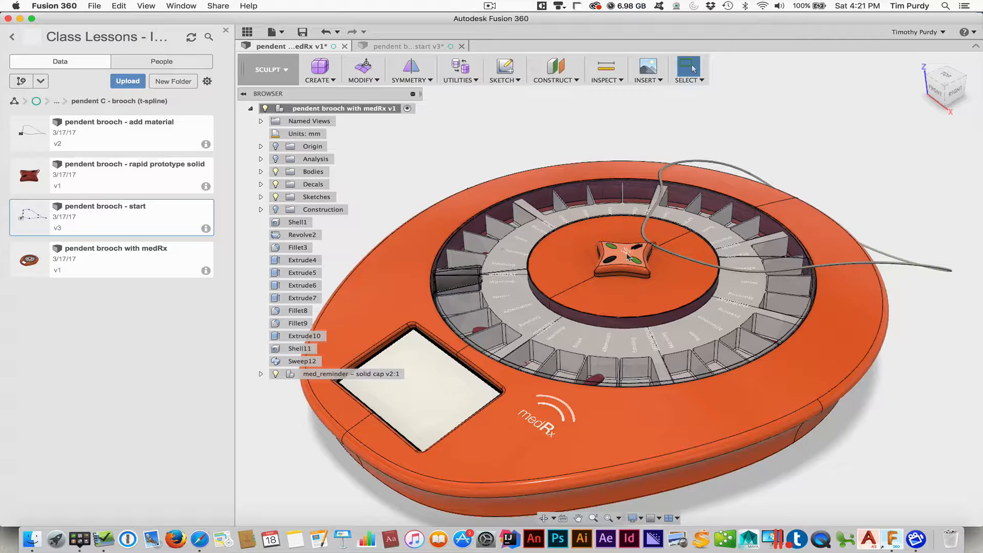
scroll(627, 256, up, 5)
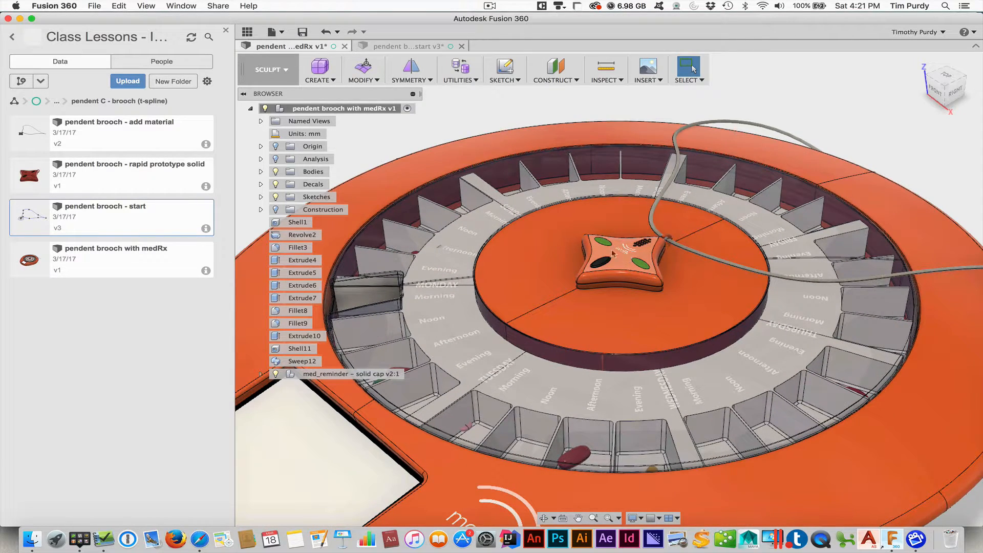
Switch to the pendent brooch - start design and hide the Sketch Detail, Sketch - Sweep Path and Sketch - Sweep Profile sketches.
click(389, 47)
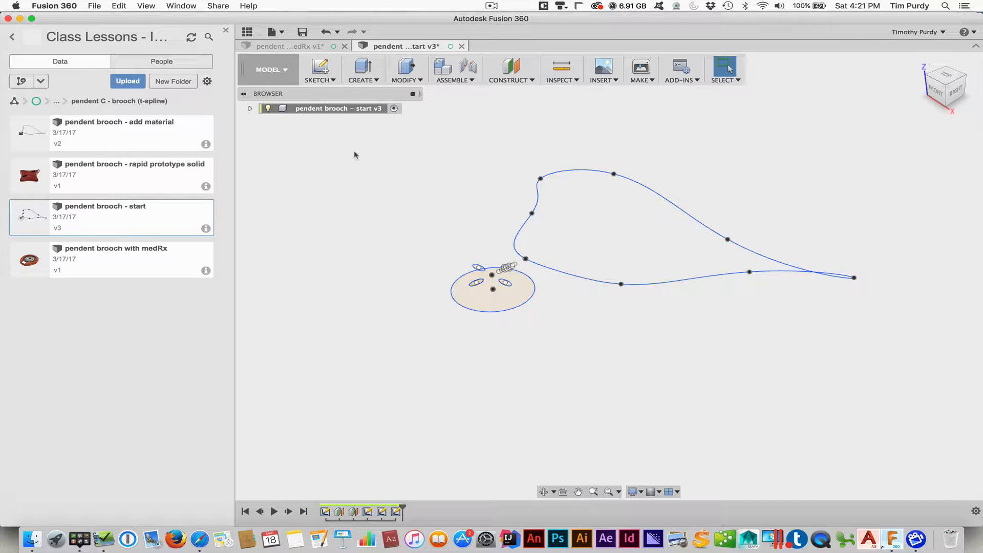
click(250, 108)
click(286, 197)
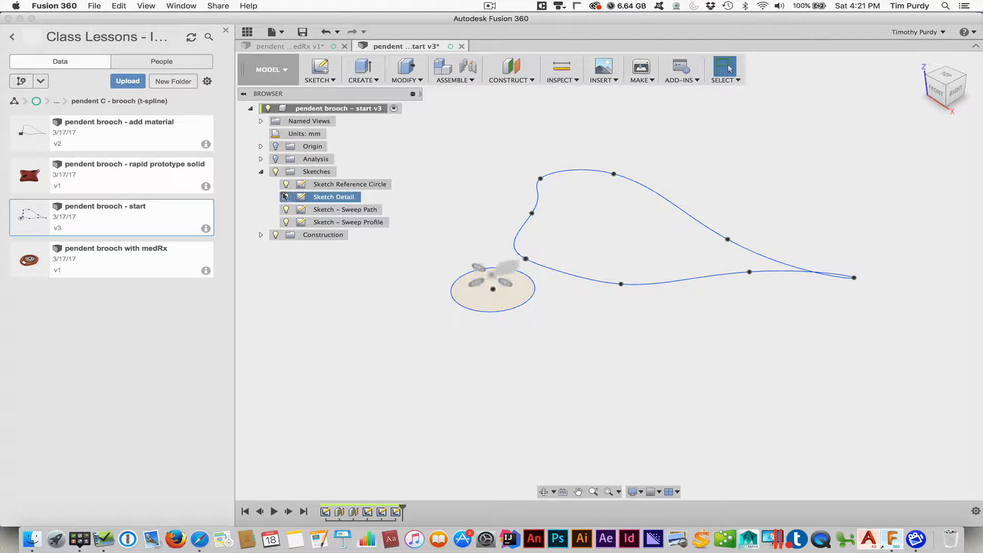
click(287, 209)
click(286, 221)
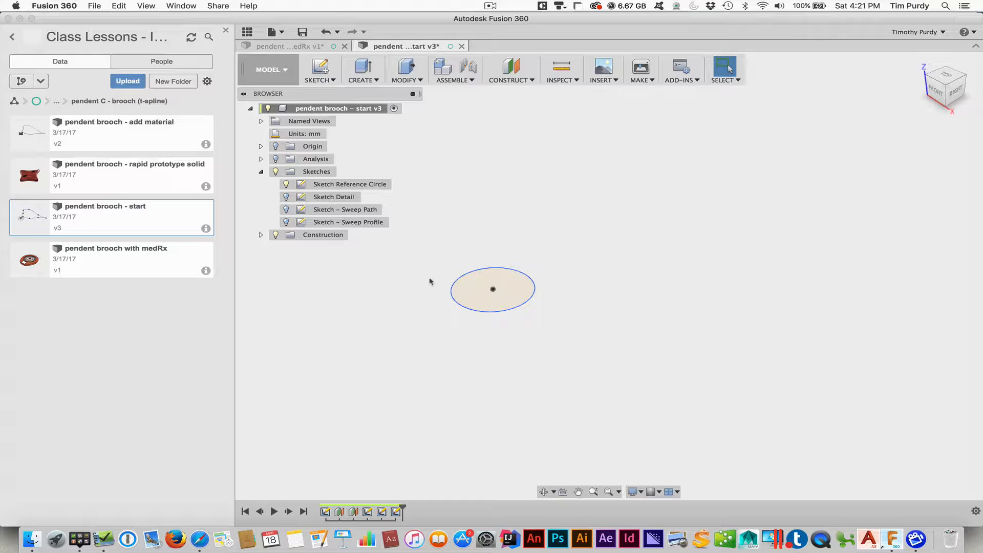
Create a form and place a 40 x 40 mm center-based T-Spline box on the horizontal plane, centered on the reference circle.
scroll(430, 280, down, 3)
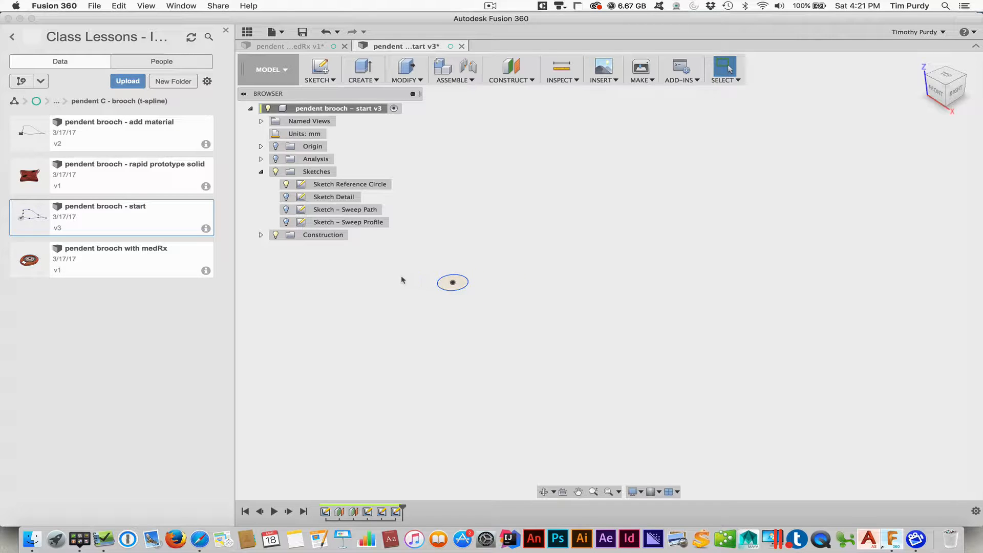
middle_drag(402, 278, 506, 278)
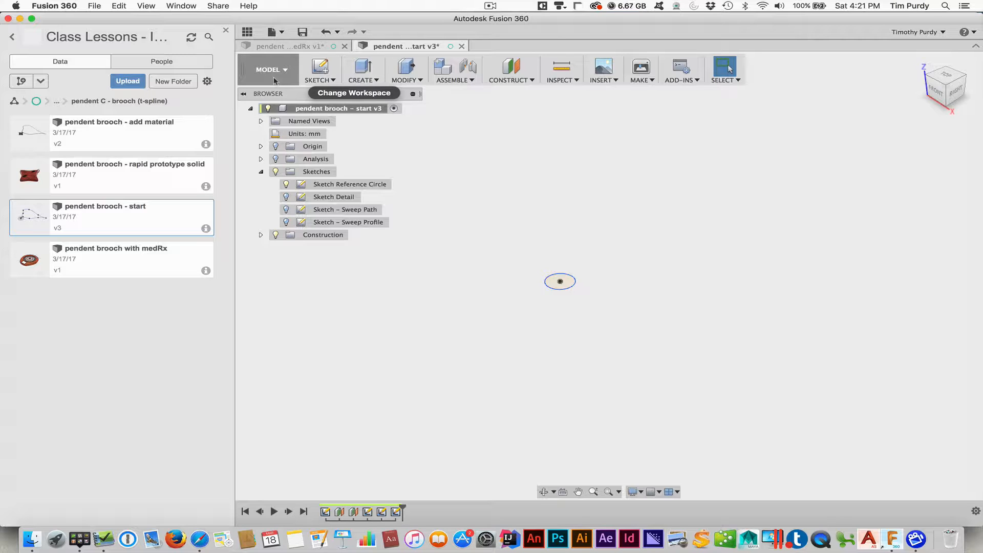
click(373, 81)
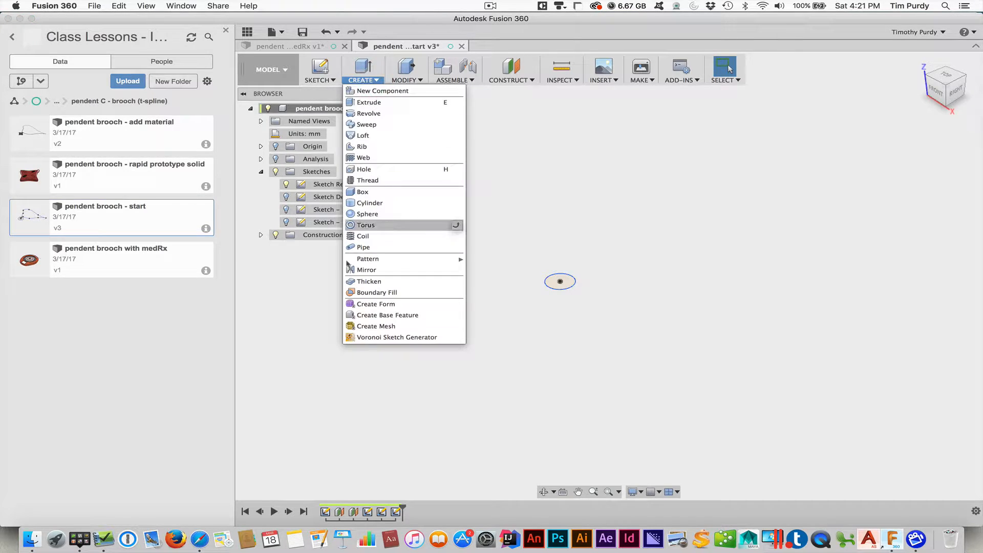
click(367, 305)
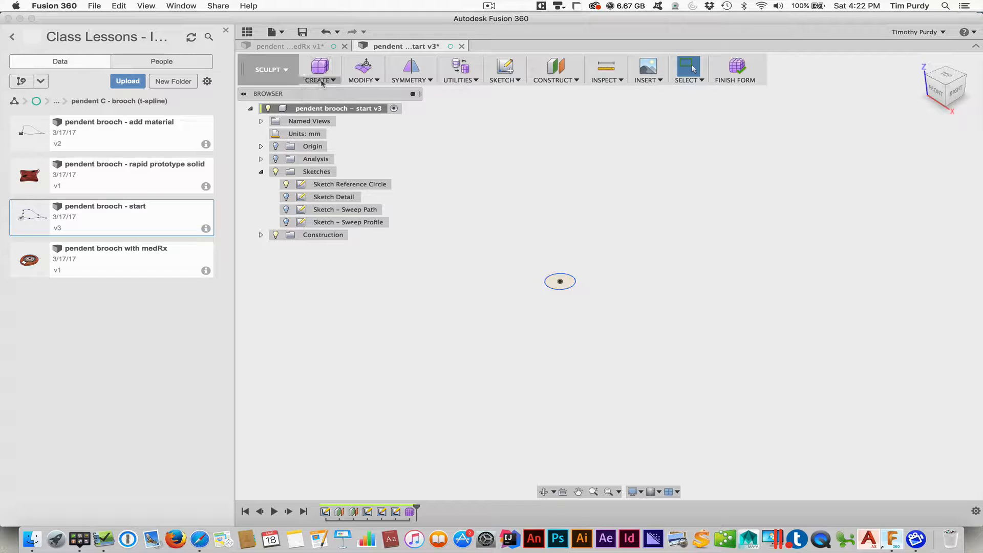
click(322, 81)
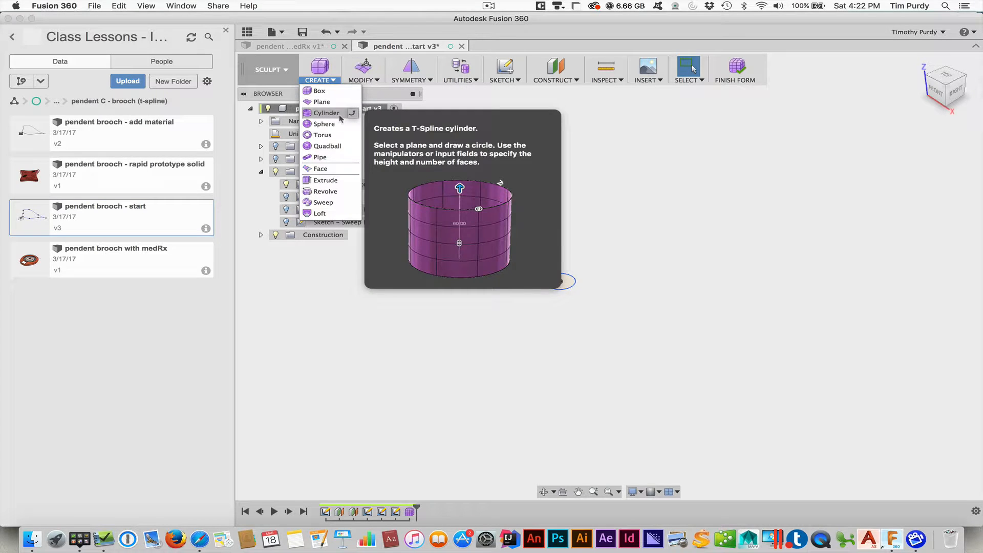
click(319, 90)
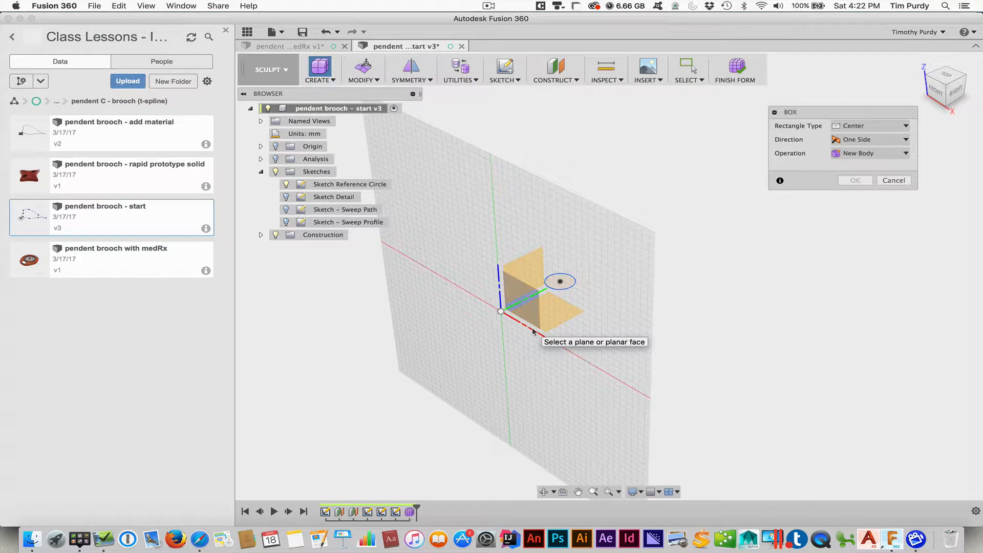
click(562, 321)
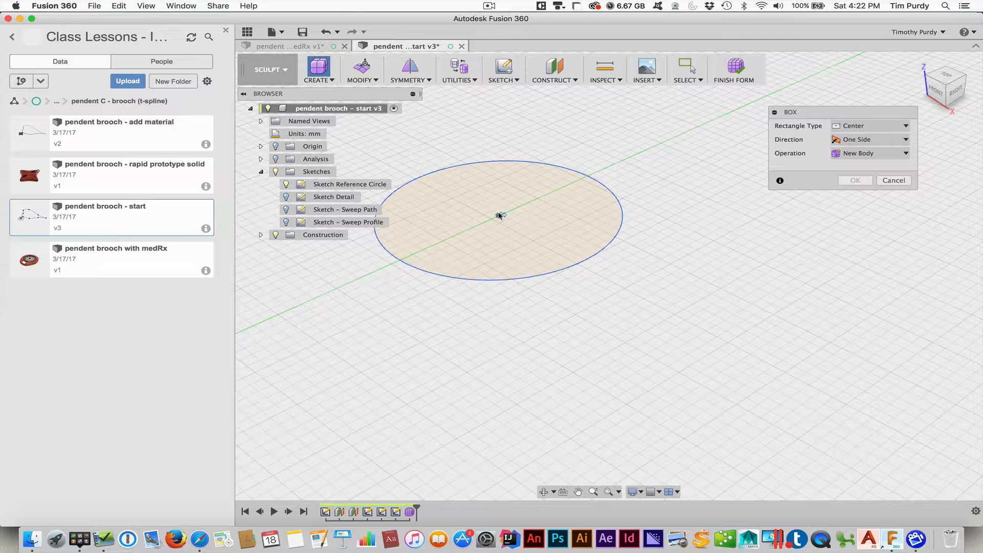
click(499, 215)
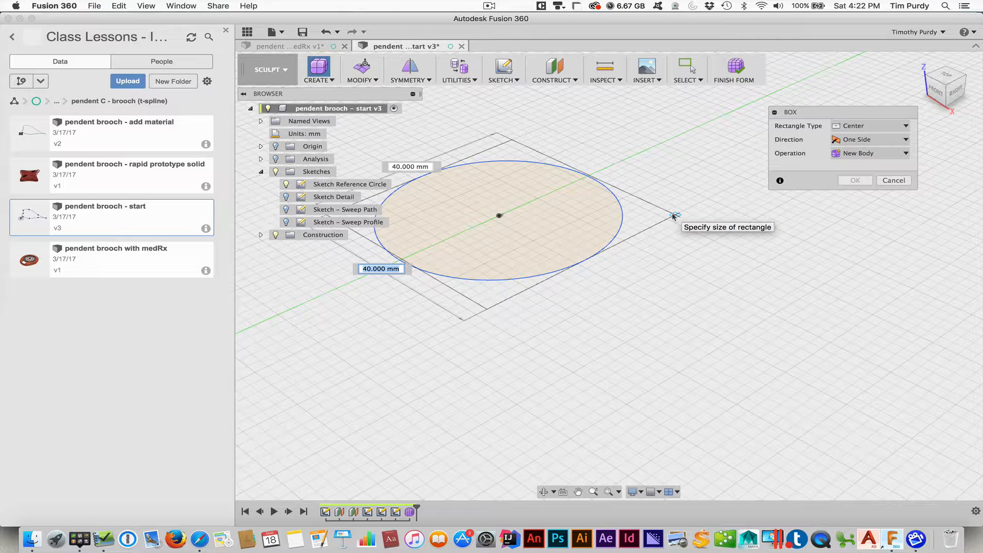
click(674, 215)
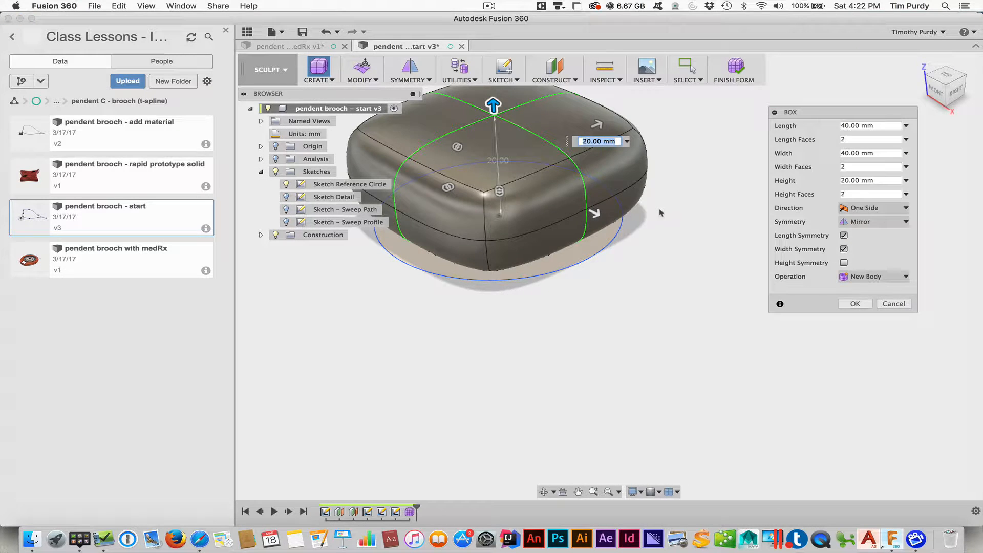
Set the box's height to 12 mm and its symmetry to None, and hide the data panel.
text(12)
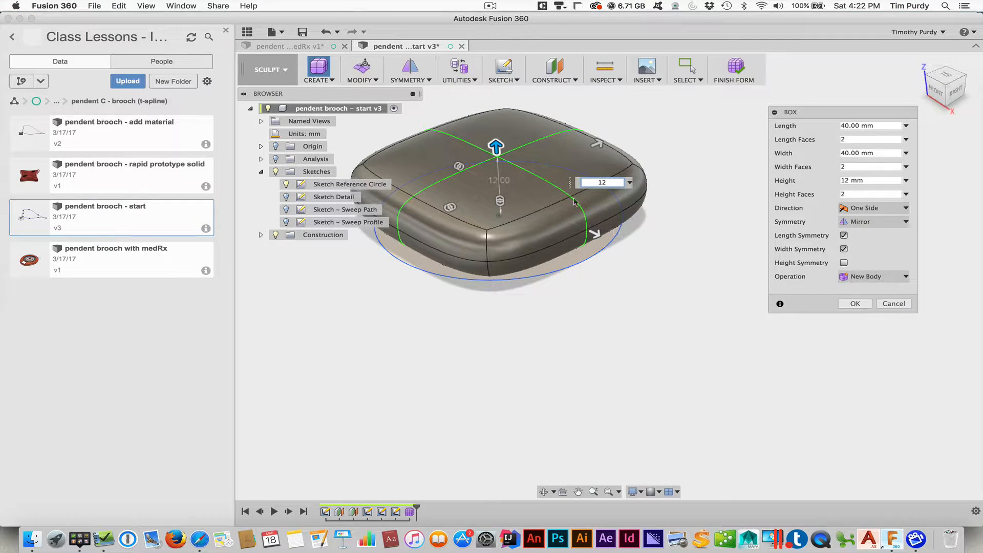
key(Return)
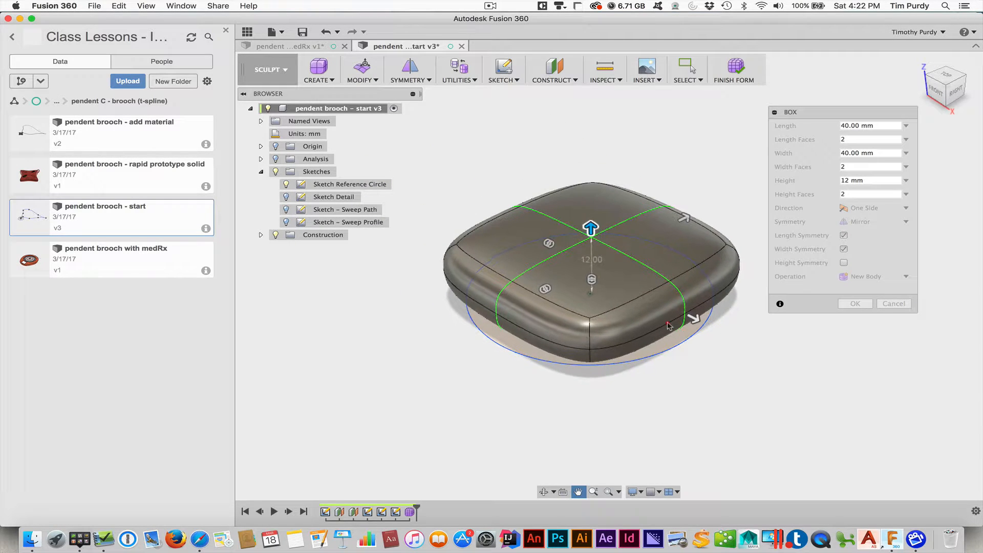
click(248, 34)
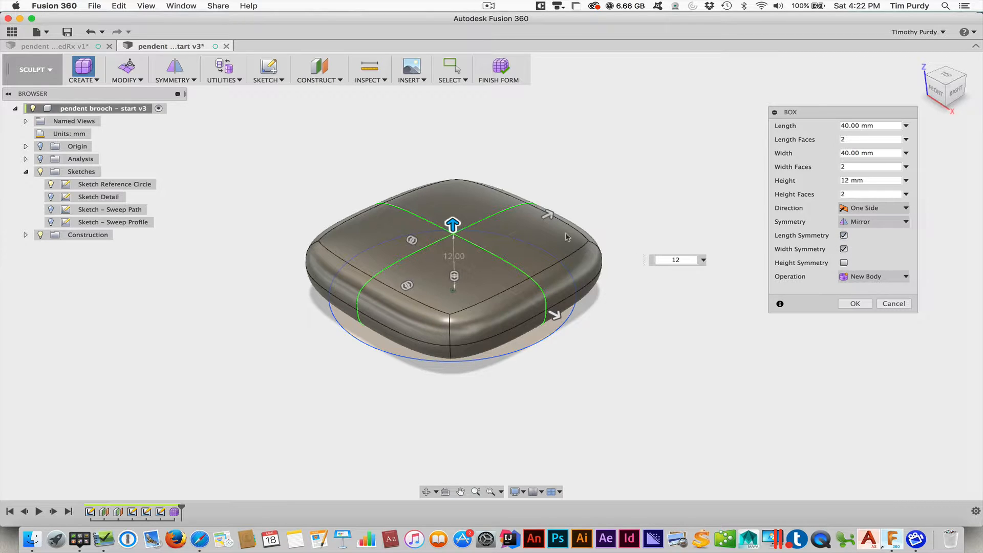
click(847, 223)
click(850, 231)
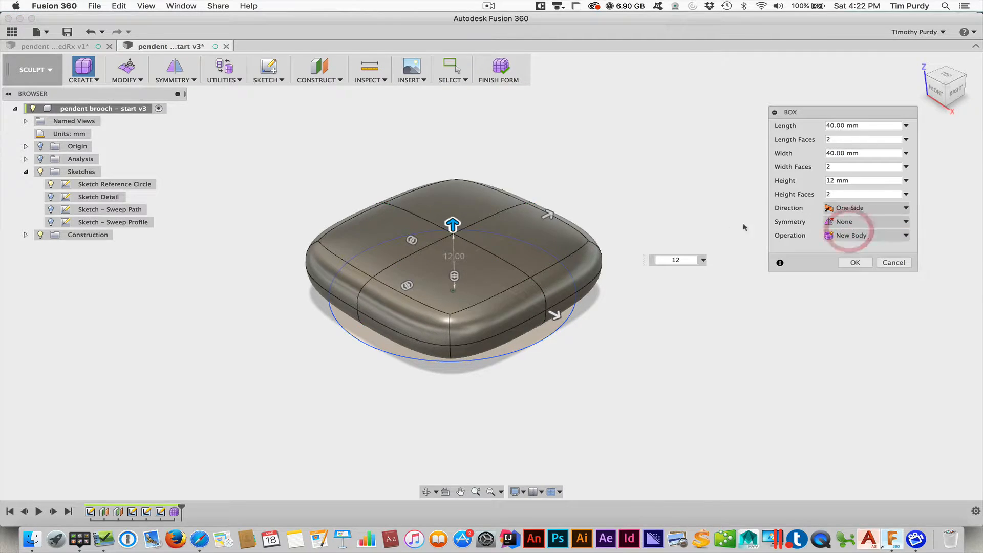
Try 4 width faces on the box, set the count back to 2, and create the box.
scroll(550, 241, up, 2)
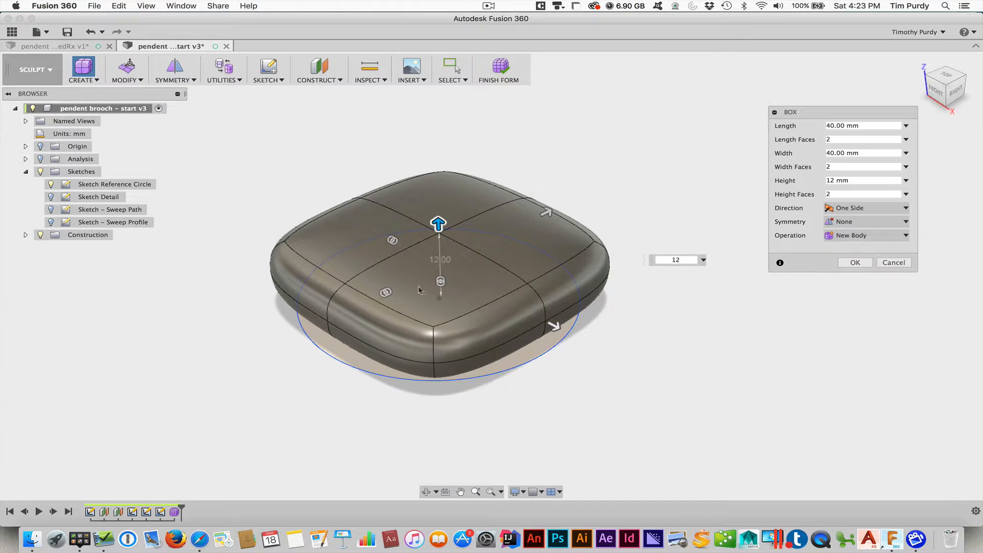
click(388, 292)
drag(389, 294, 407, 281)
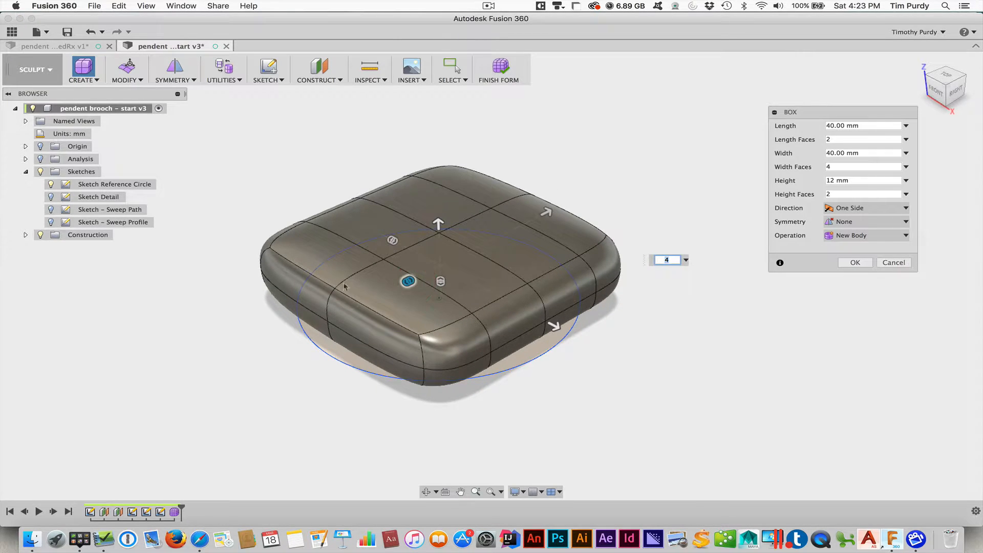
click(410, 282)
drag(409, 281, 356, 306)
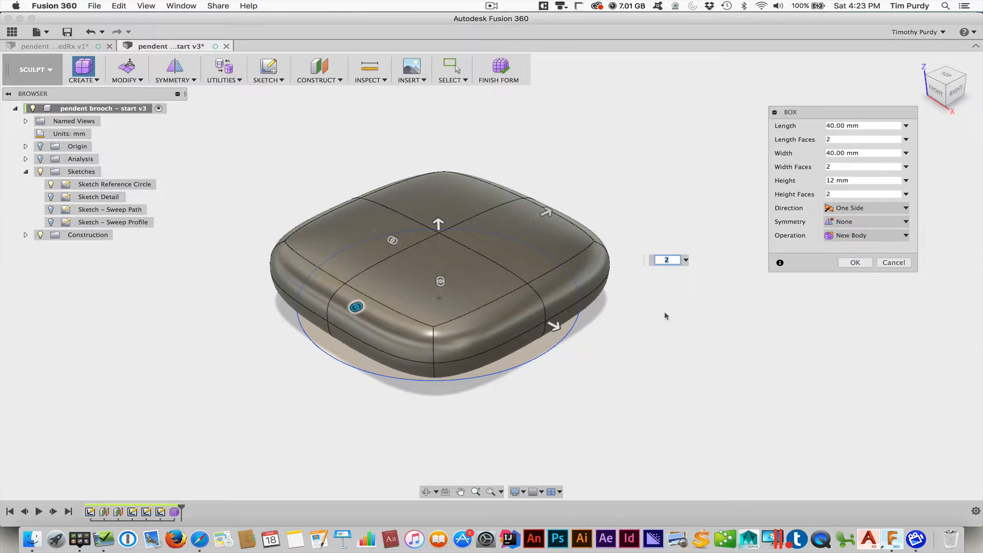
click(853, 262)
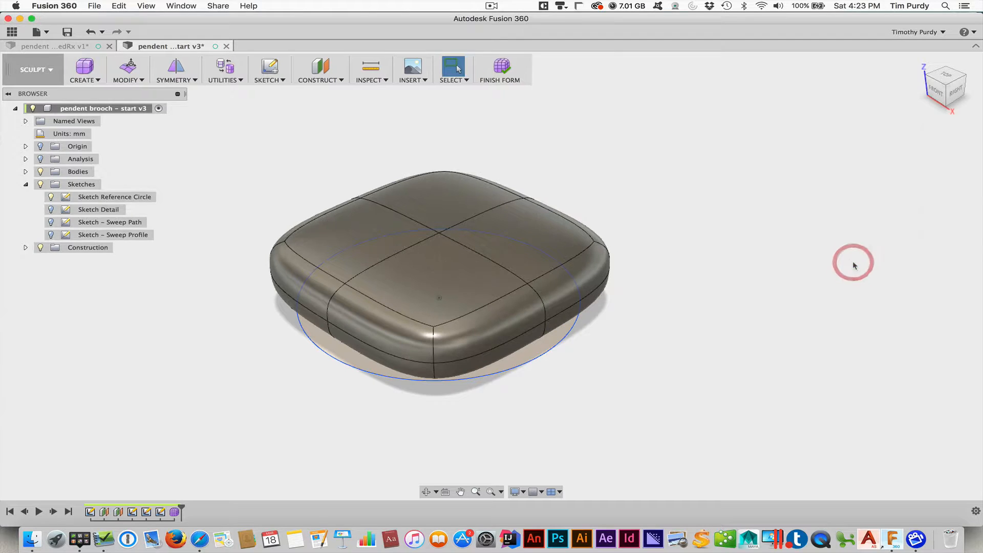
Select the eight vertical edges at the midpoints of the box's four sides, two on each side.
mouse_move(633, 306)
shift+middle_down()
mouse_move(623, 310)
mouse_move(629, 358)
mouse_move(636, 299)
mouse_move(630, 321)
shift+middle_up()
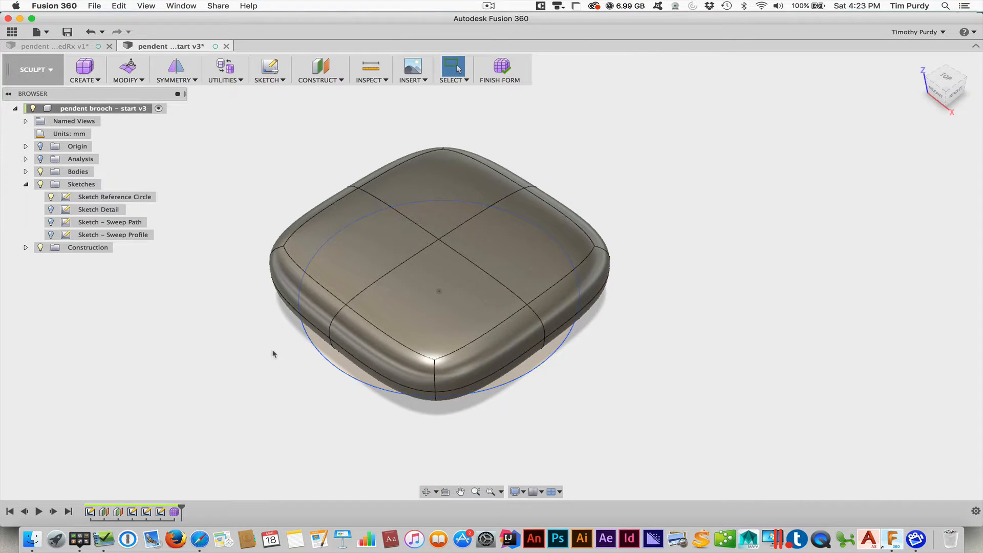
shift+middle_drag(272, 351, 291, 325)
click(374, 300)
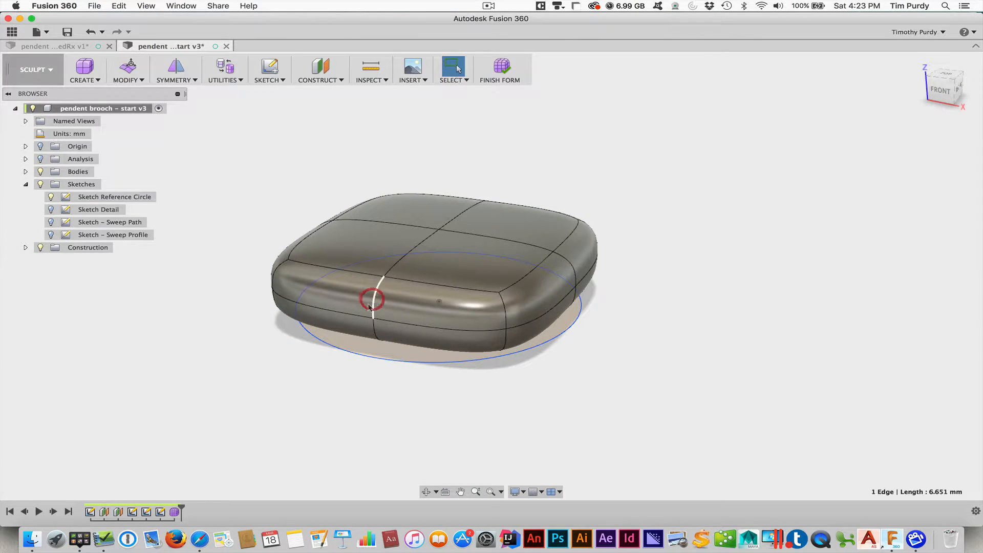
shift+click(375, 333)
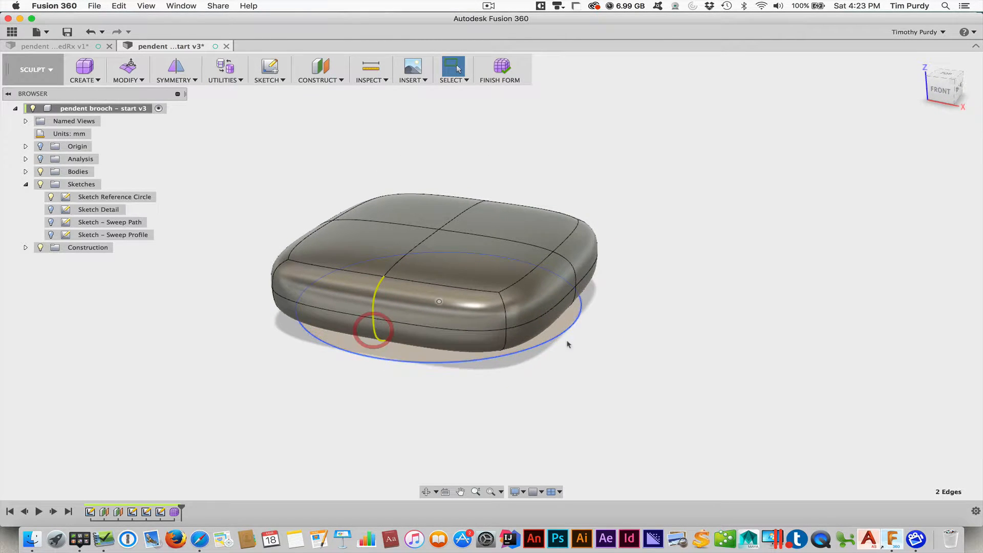
shift+click(575, 269)
shift+middle_drag(617, 325, 525, 306)
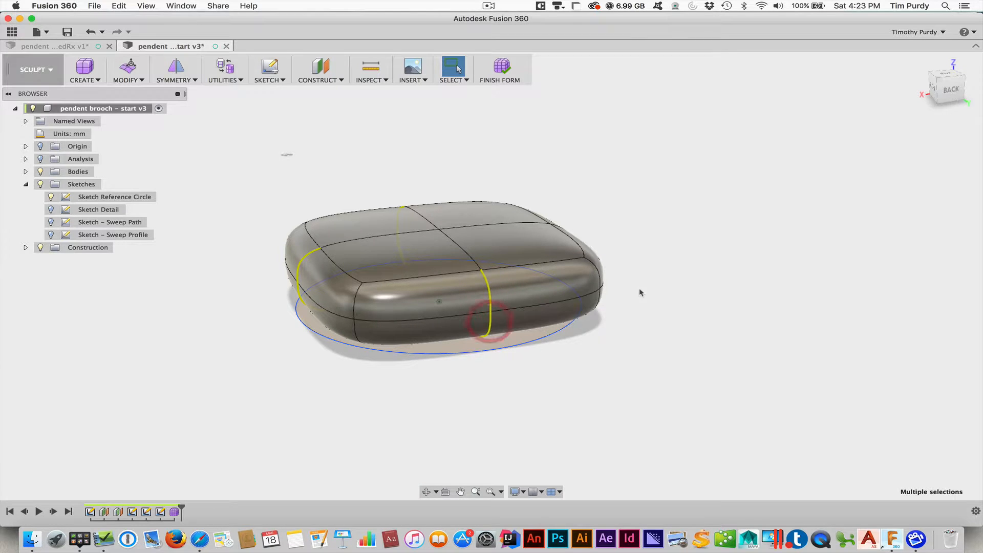
shift+middle_drag(640, 290, 567, 301)
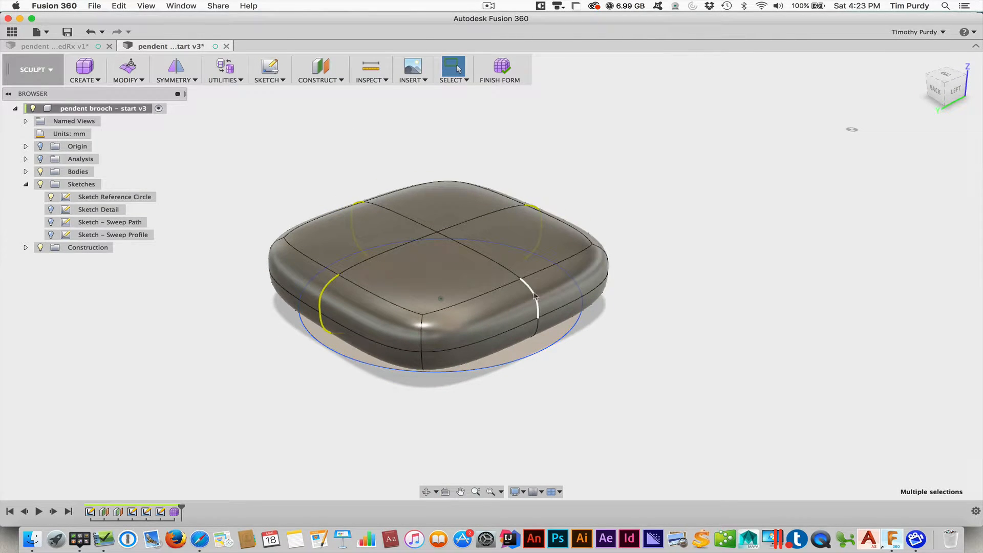
shift+click(538, 332)
Start Edit Form on the eight selected vertical edges at the midpoints of the box's sides.
click(131, 84)
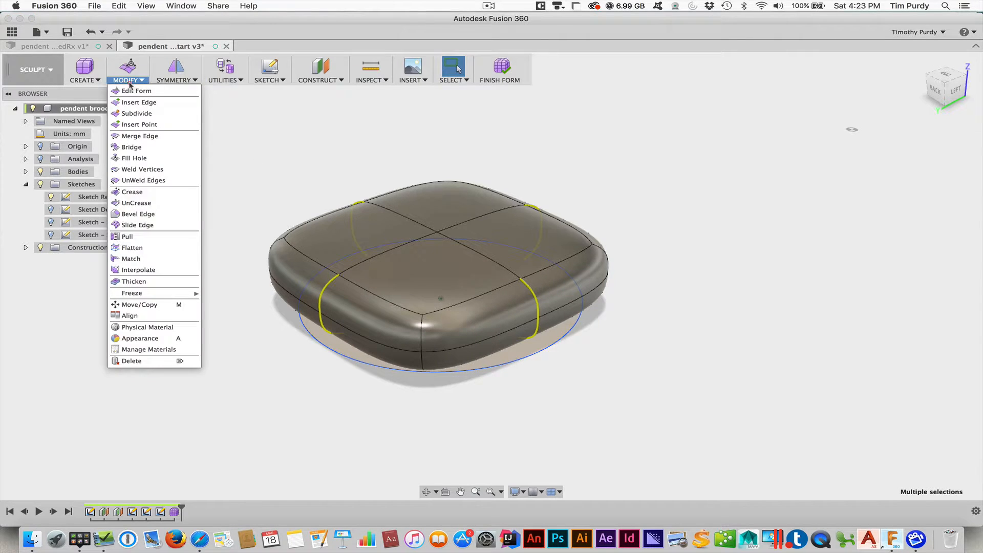
click(133, 91)
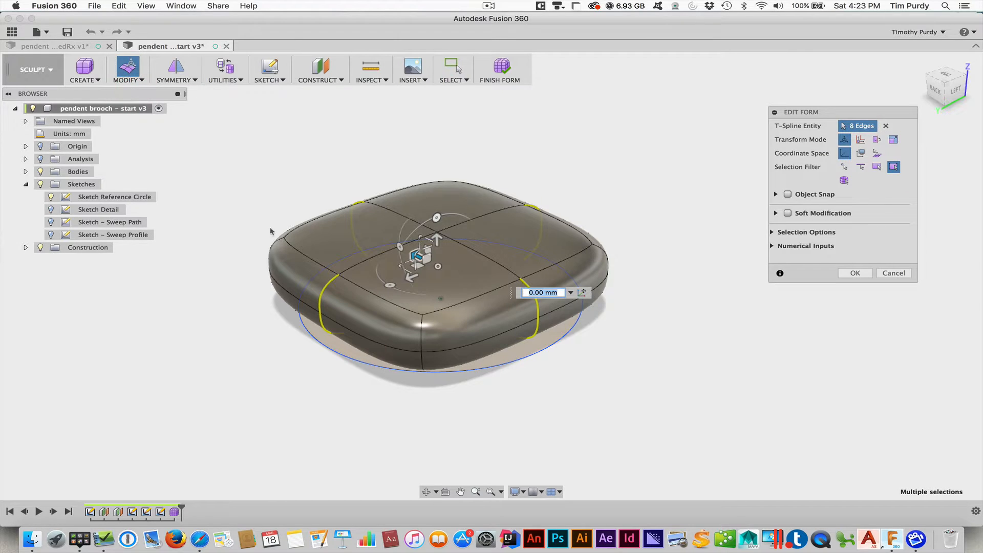
shift+middle_drag(368, 254, 415, 277)
scroll(451, 269, up, 5)
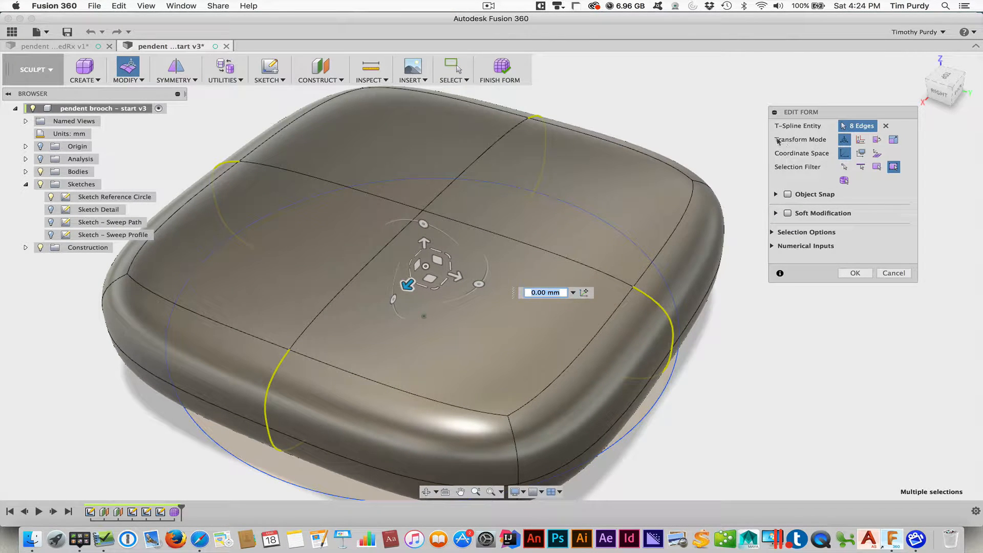
Try rotating the eight selected edges by about 42.5 degrees in the rotation-only transform mode, and undo the rotation.
click(858, 141)
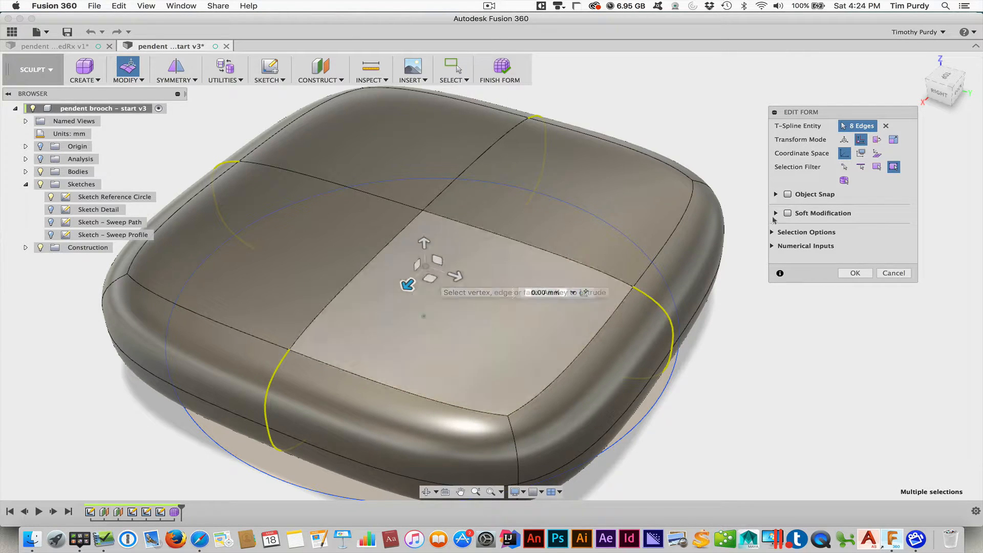
click(876, 139)
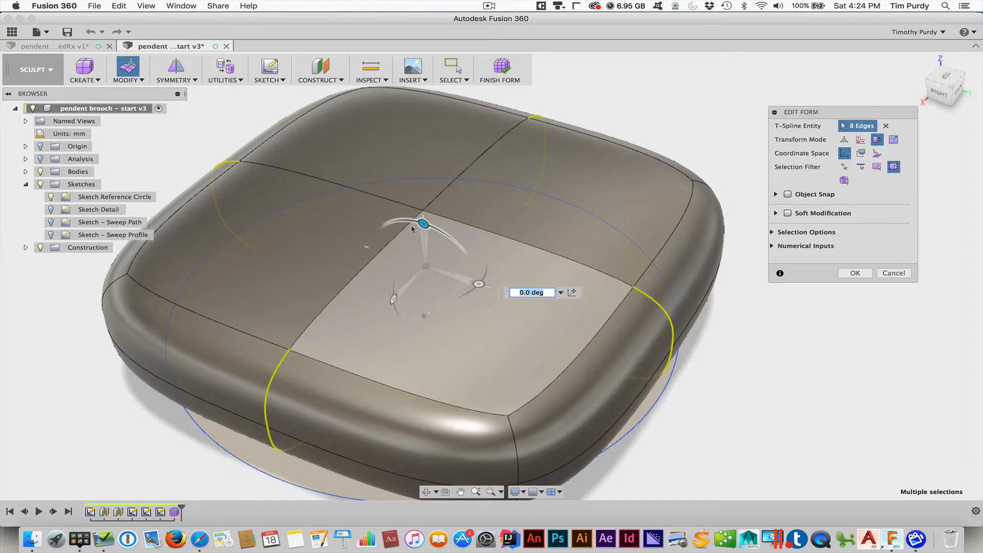
drag(423, 225, 389, 224)
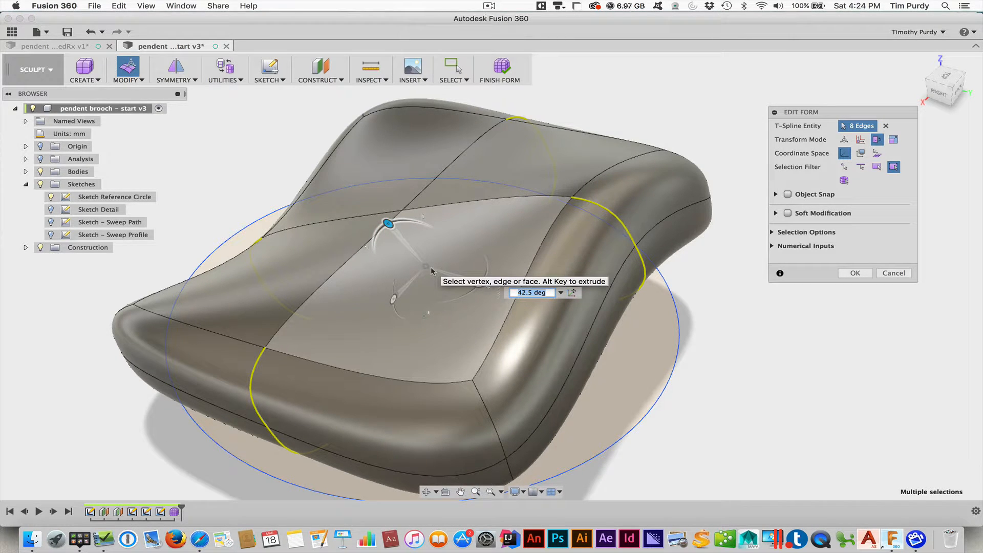
key(super+z)
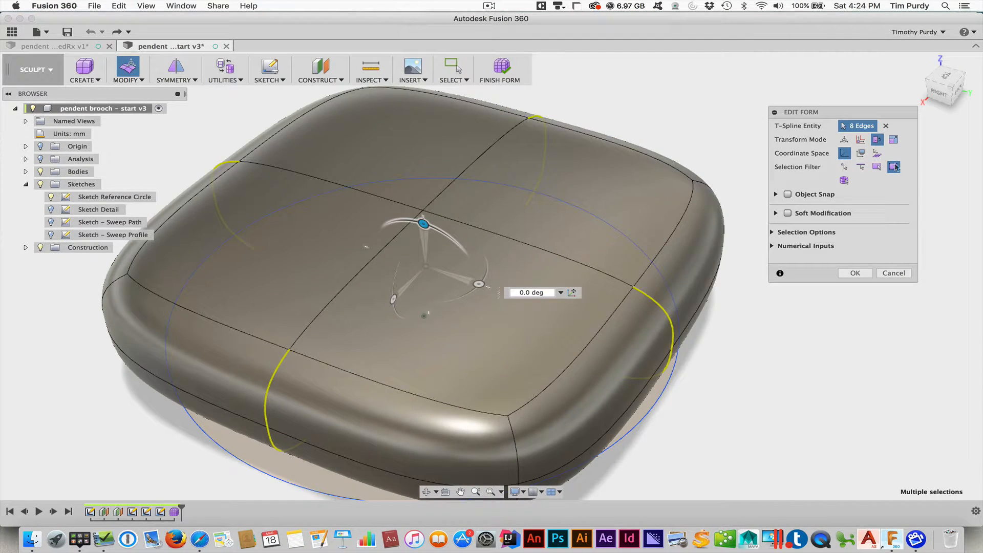
Scale the eight selected edges uniformly toward the center so the box's four sides curve inward.
click(894, 139)
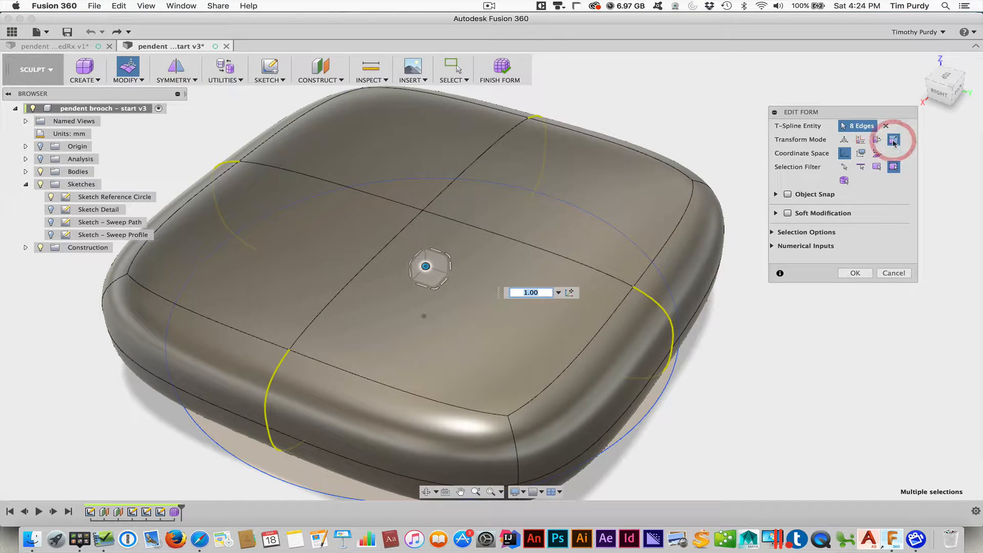
click(844, 140)
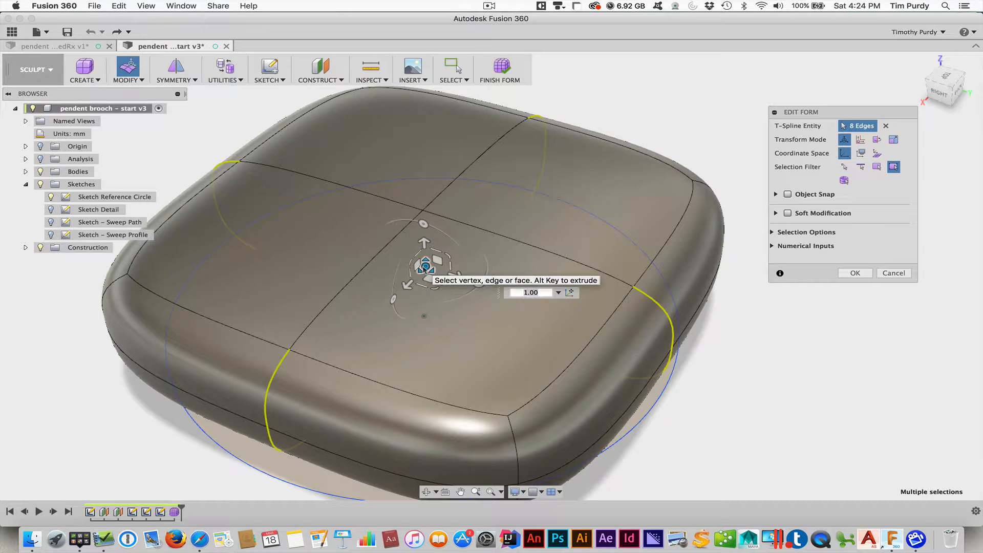
drag(423, 268, 449, 265)
mouse_move(642, 354)
shift+middle_down()
mouse_move(592, 329)
mouse_move(588, 355)
mouse_move(649, 379)
mouse_move(654, 356)
shift+middle_up()
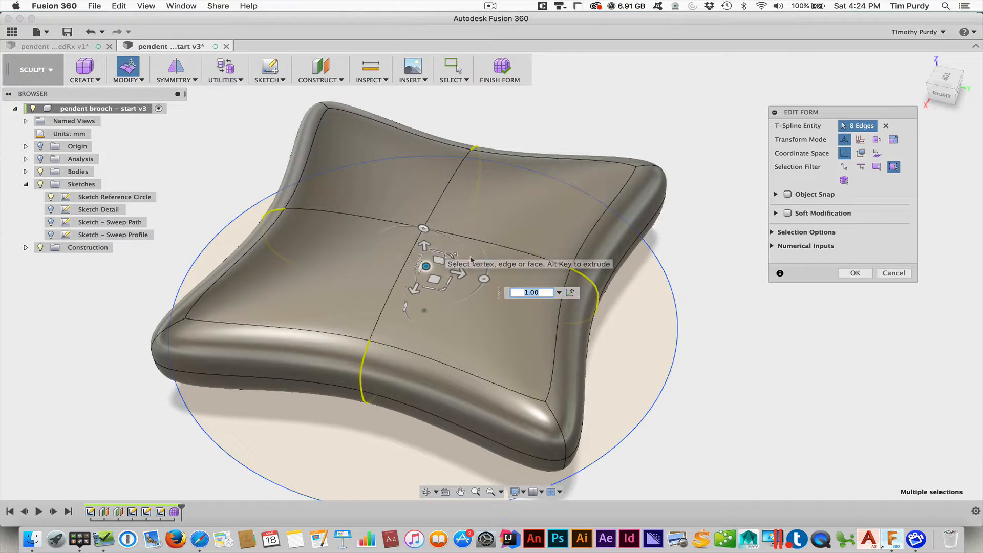
Lower the top vertex at the form's back-left corner by about 2.1 mm and again by about 2.5 mm.
shift+middle_drag(692, 297, 581, 305)
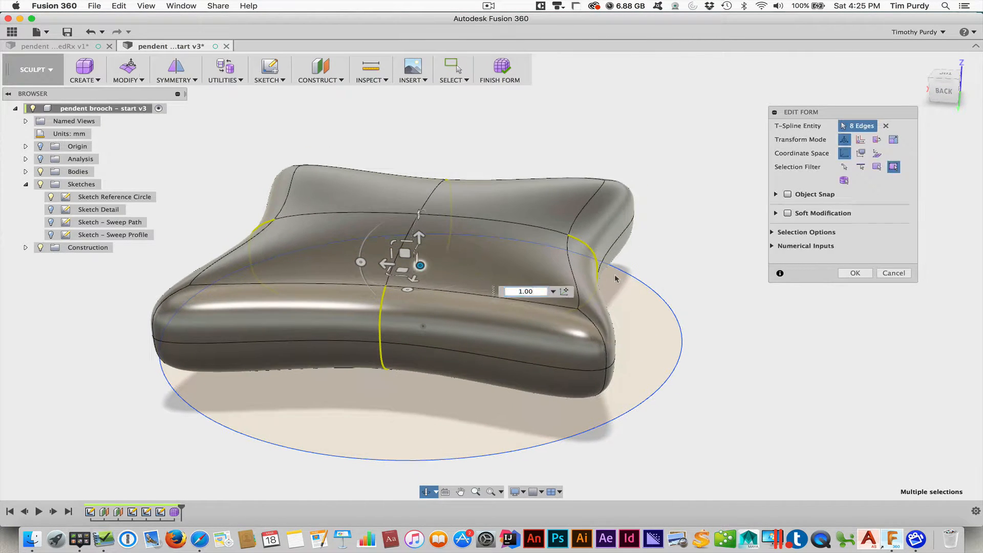
click(578, 310)
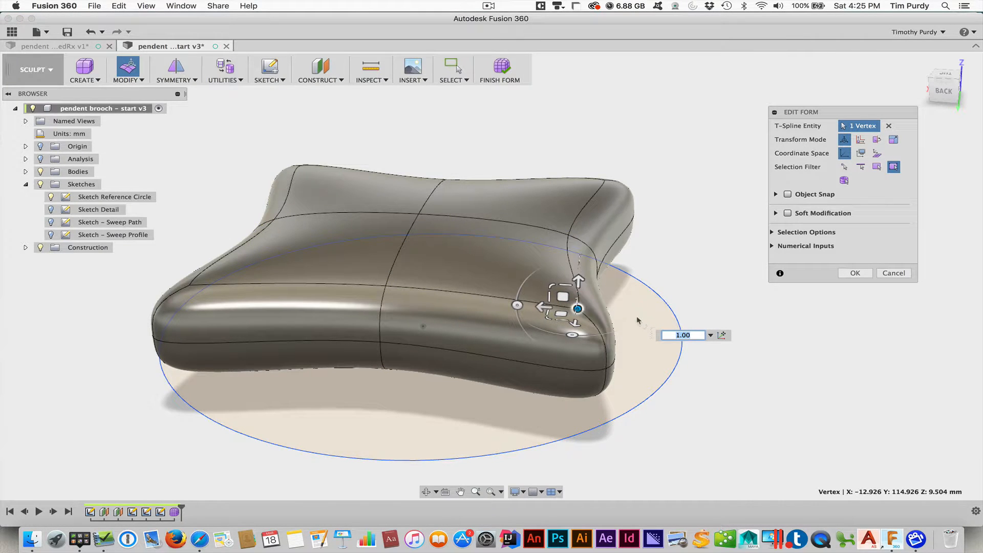
drag(579, 281, 561, 305)
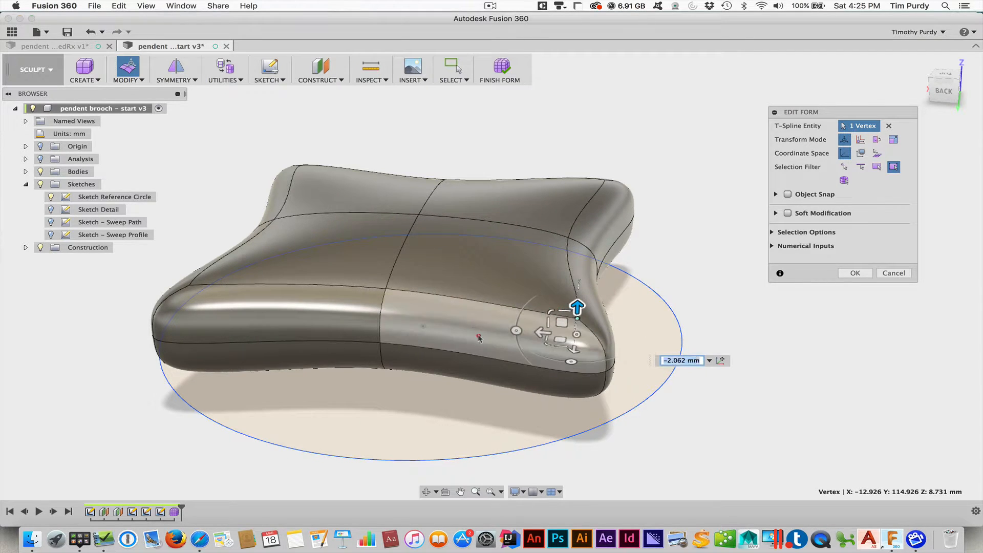
shift+middle_drag(479, 337, 527, 327)
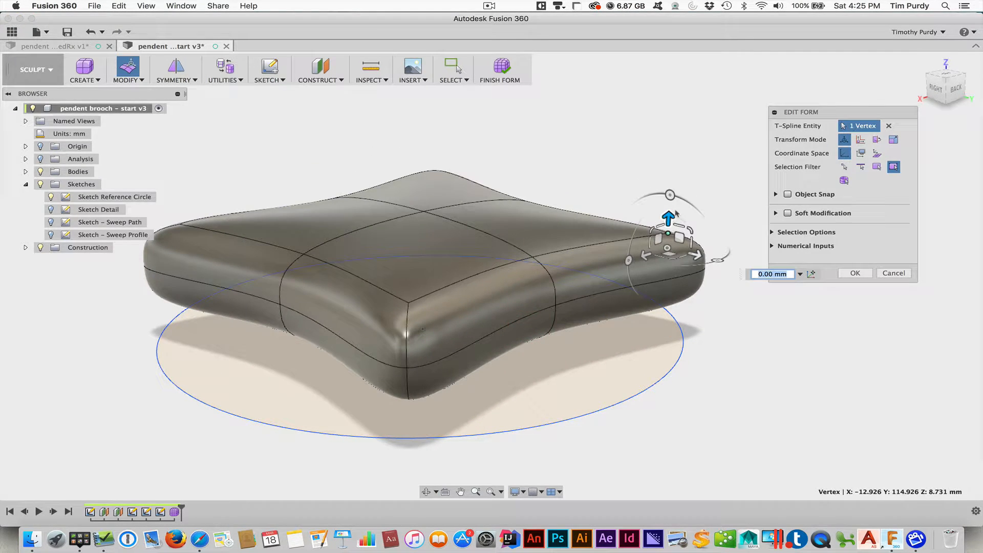
drag(667, 218, 584, 224)
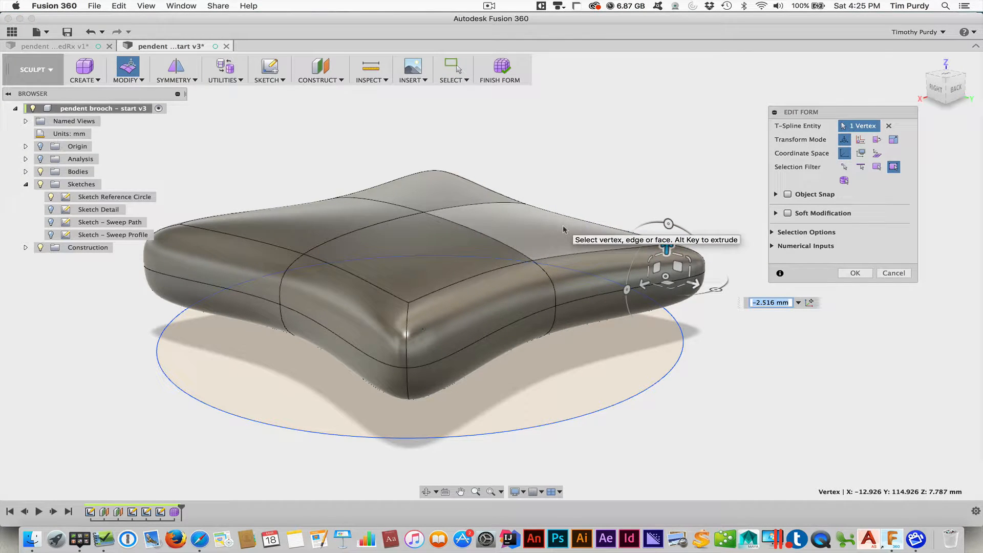
Select two diagonally opposite top faces of the form and move them down about 2.3 mm.
middle_drag(308, 386, 380, 404)
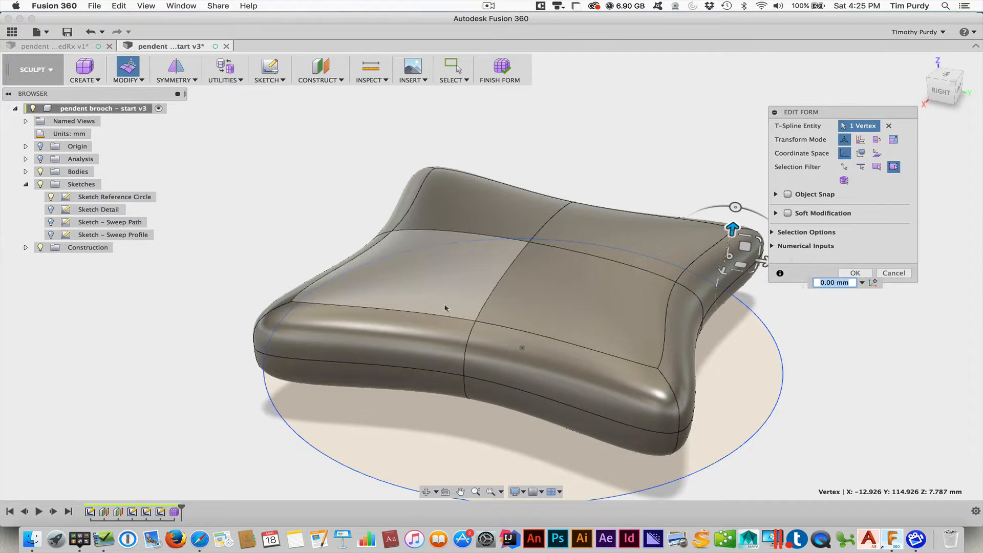
click(575, 313)
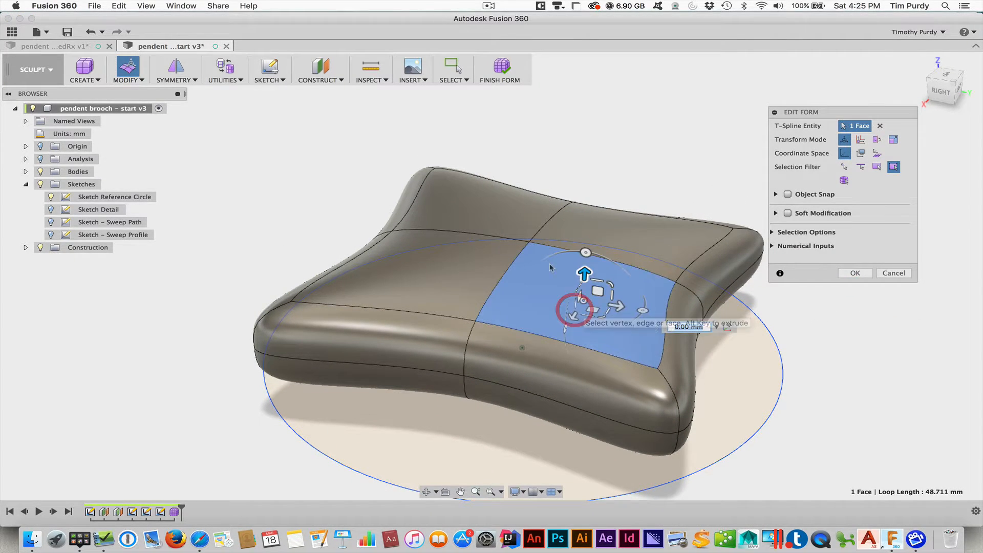
shift+click(509, 196)
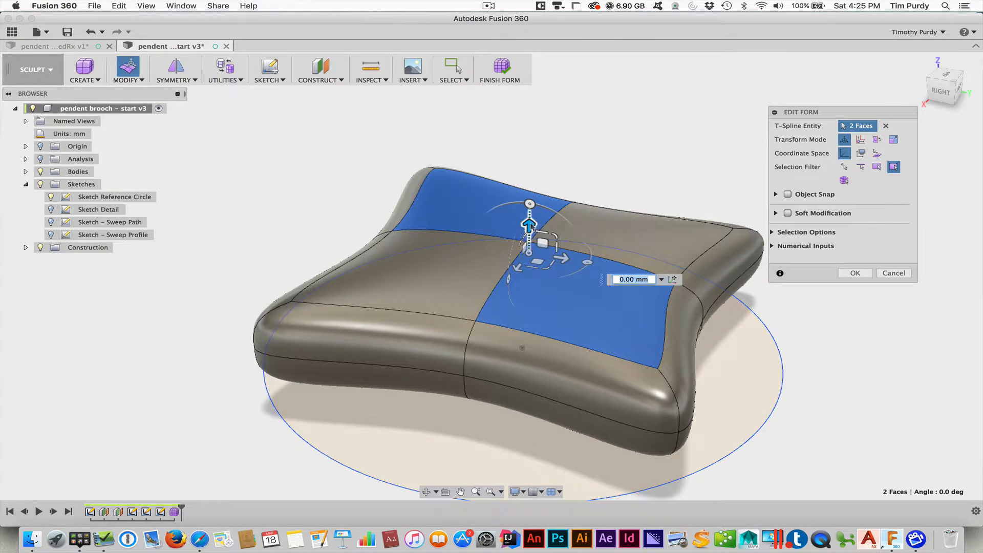
drag(529, 224, 516, 250)
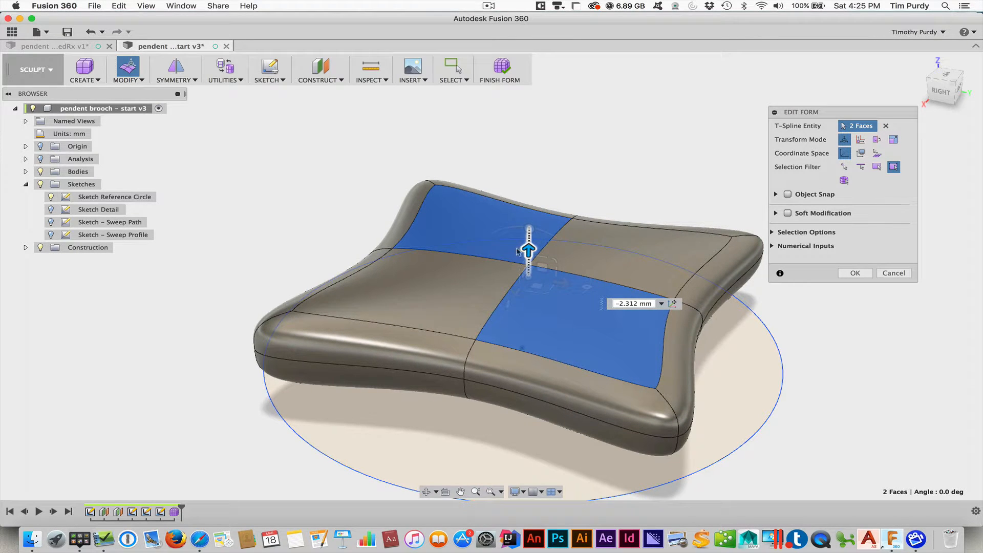
Move the two vertical edges at the form's front-right corner down about 4.2 mm and accept the form edits.
shift+middle_drag(390, 404, 401, 389)
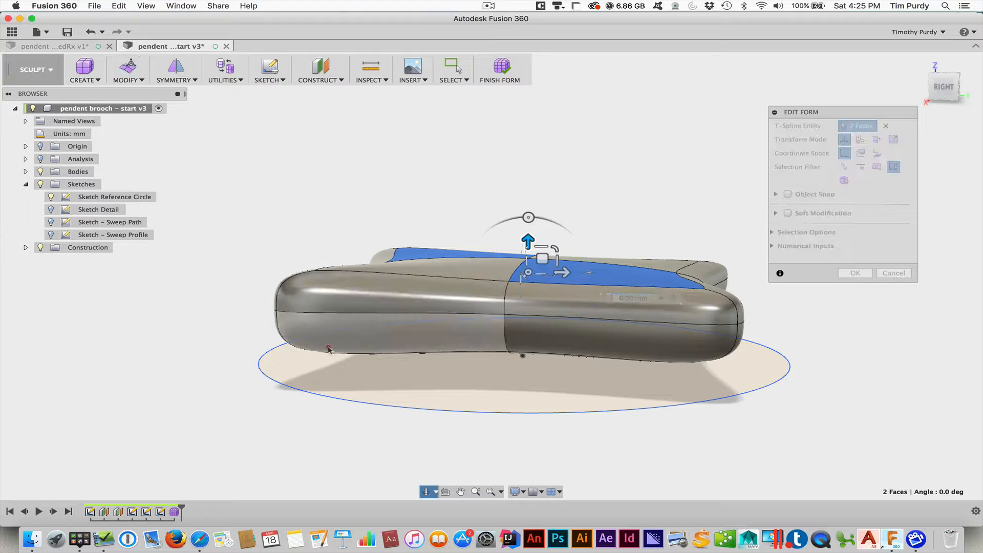
shift+middle_drag(328, 348, 338, 357)
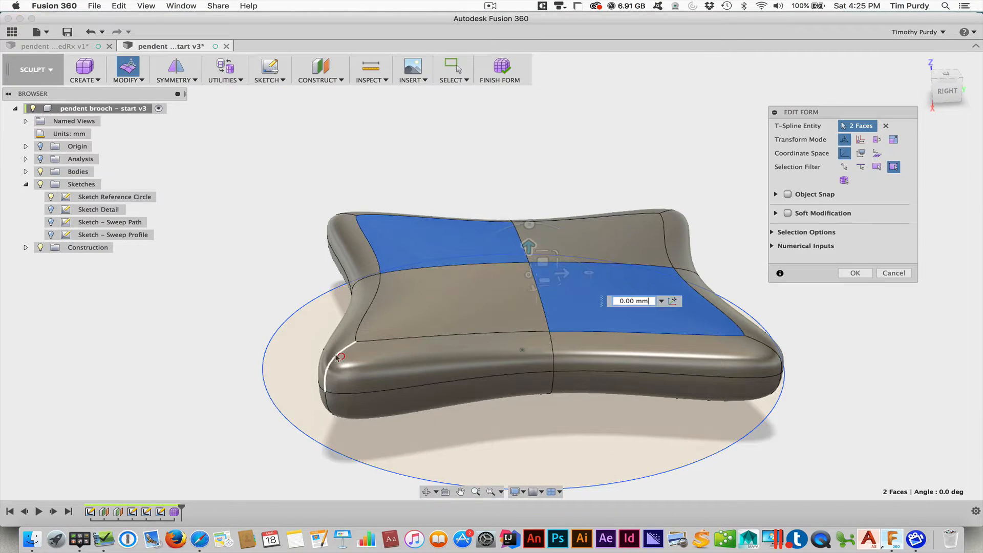
click(337, 356)
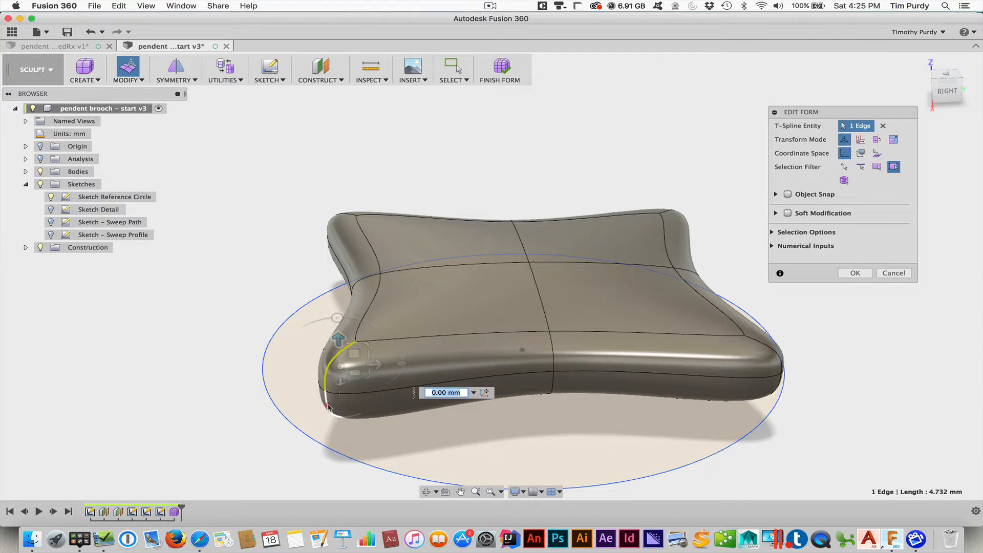
shift+click(328, 406)
shift+middle_drag(328, 406, 296, 338)
drag(311, 288, 303, 341)
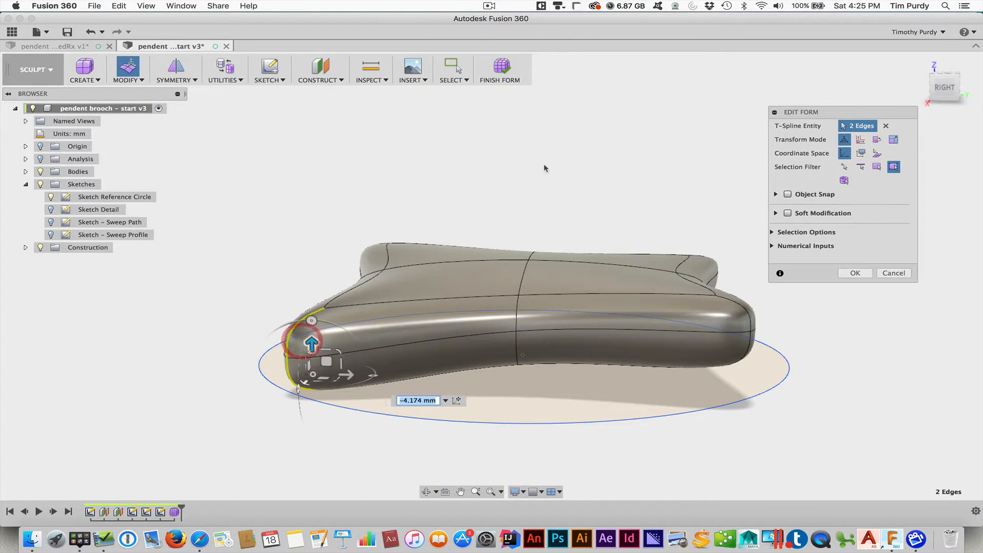
shift+middle_drag(544, 164, 561, 175)
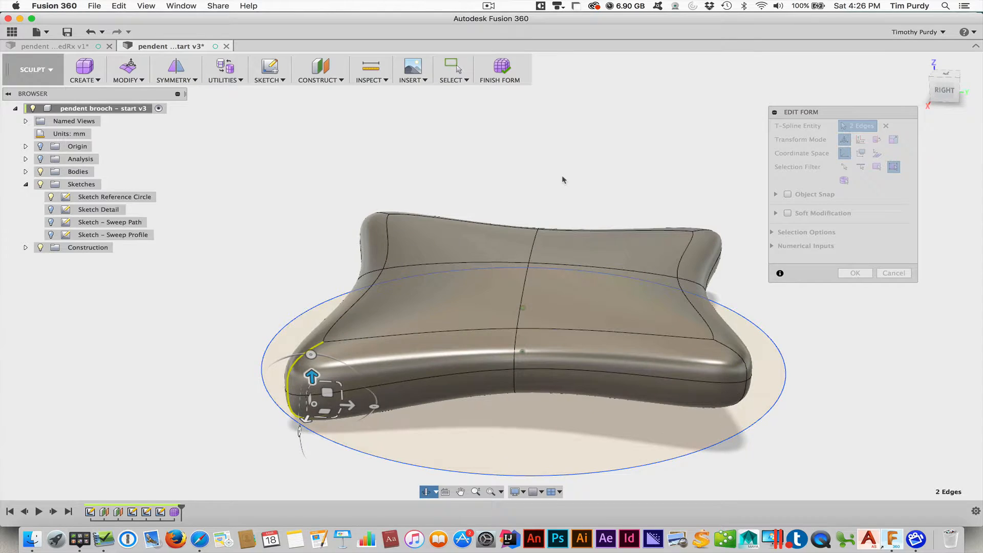
click(856, 273)
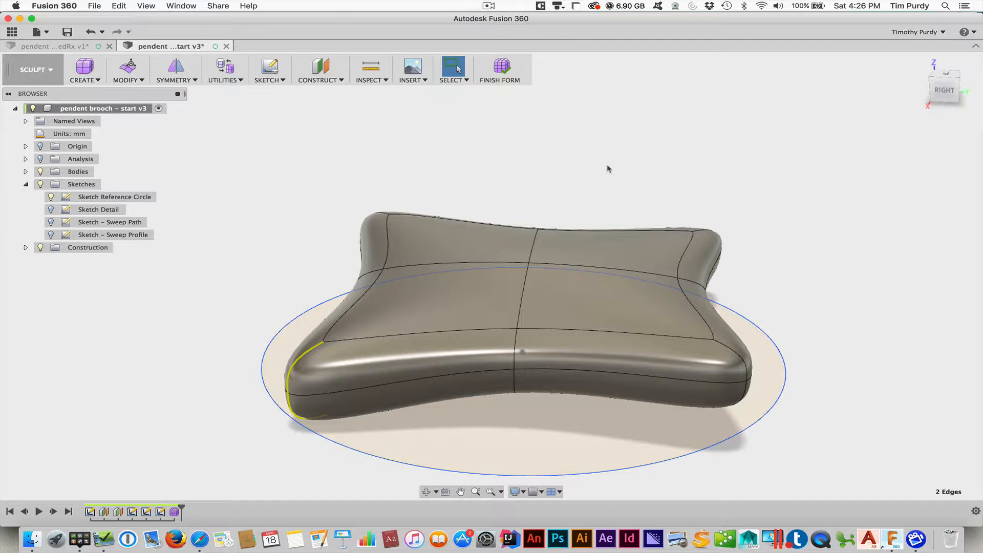
Finish the form, expand the list of bodies, and show Sketch Detail over the solid body.
click(510, 71)
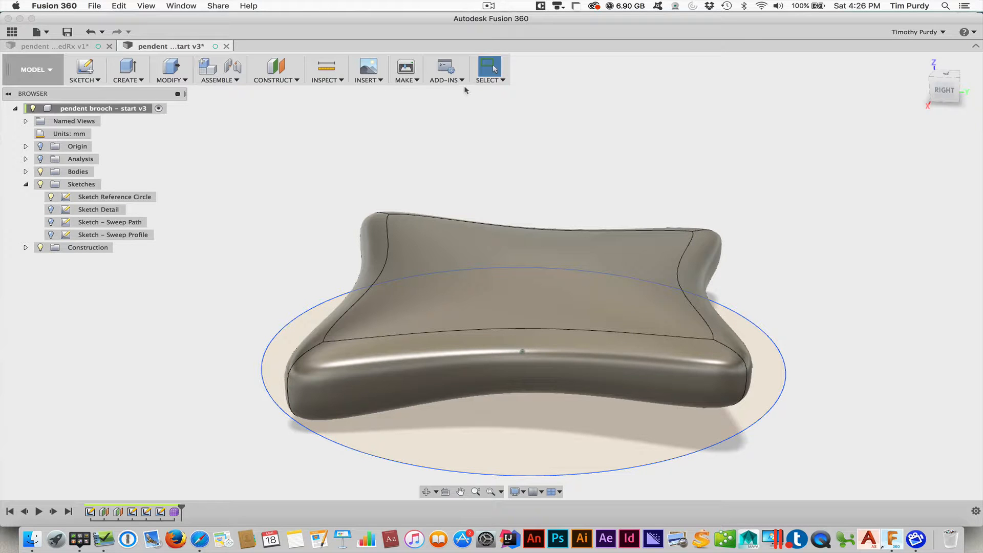
click(25, 171)
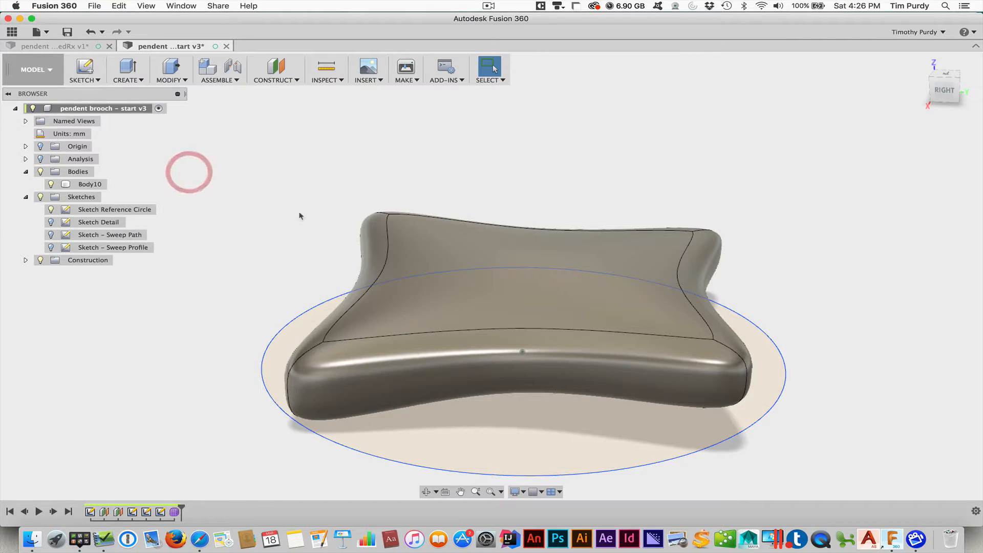
shift+middle_drag(190, 175, 242, 222)
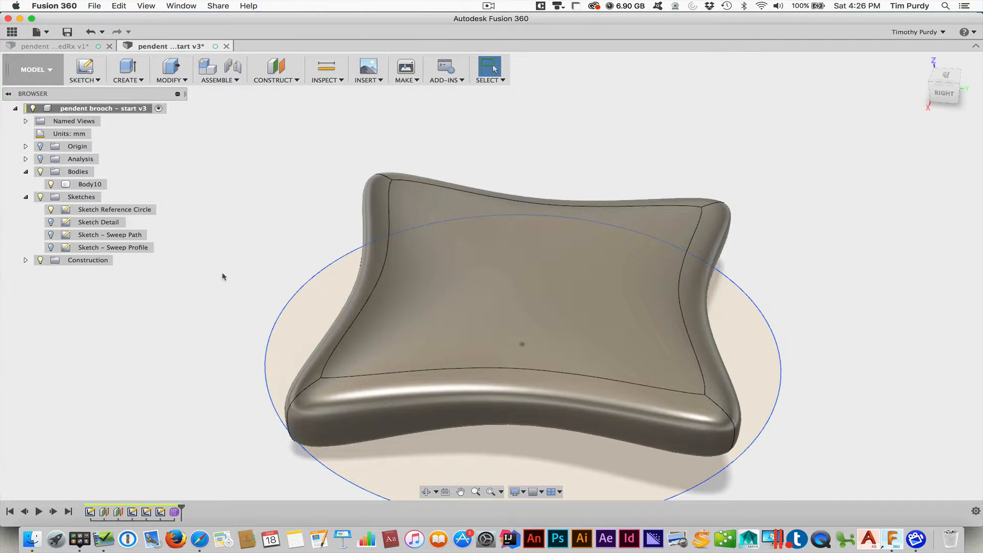
click(50, 221)
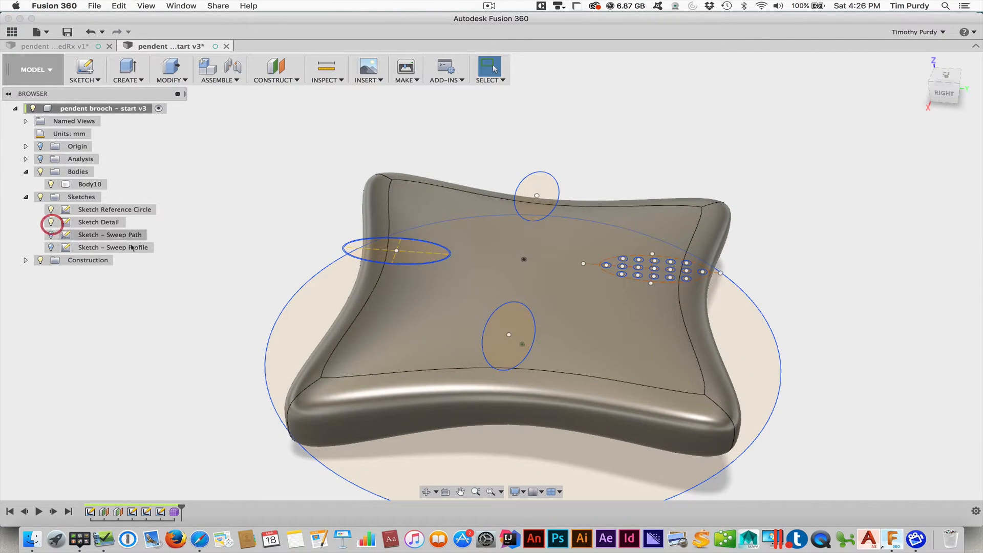
shift+middle_drag(359, 271, 360, 275)
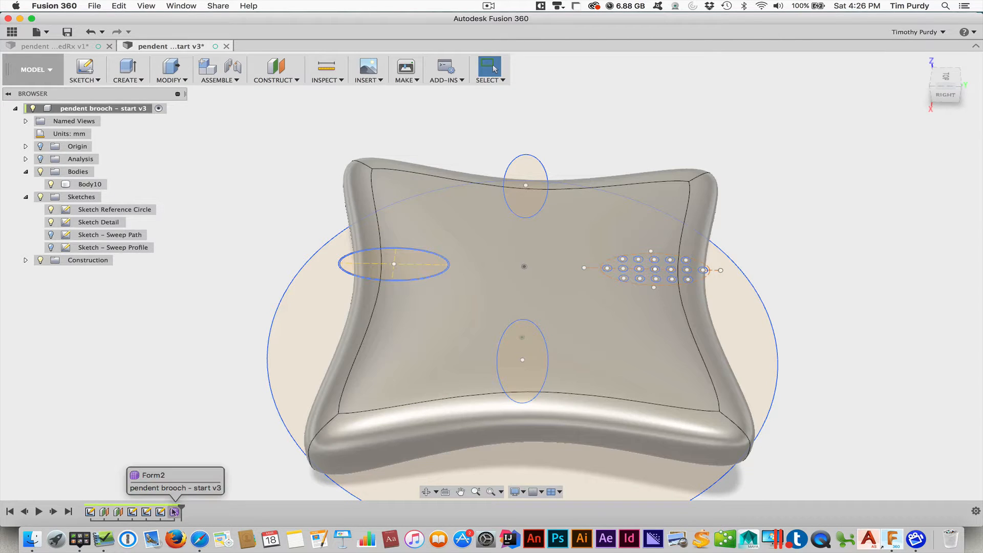
Reopen the existing T-Spline form for editing and select its entire body.
right_click(174, 511)
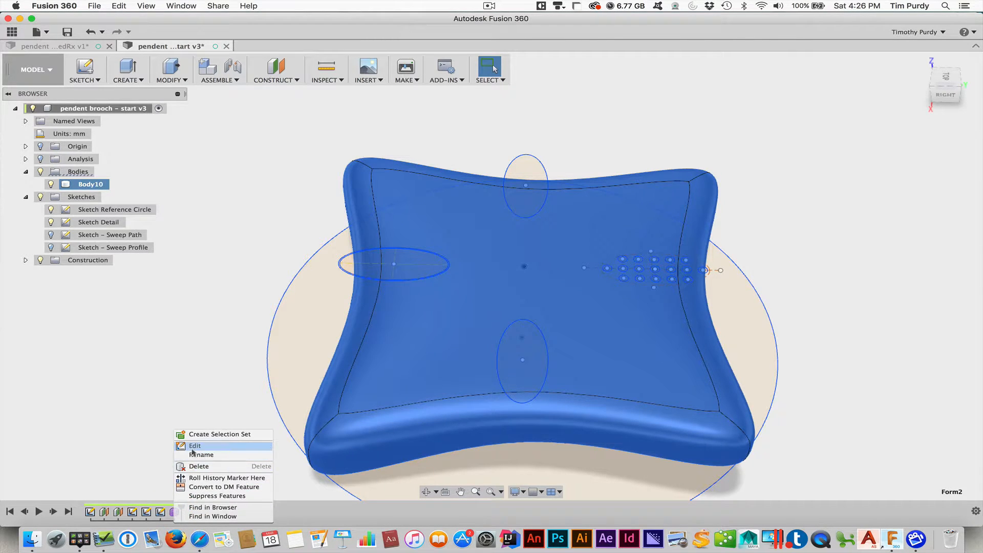
click(191, 445)
click(435, 327)
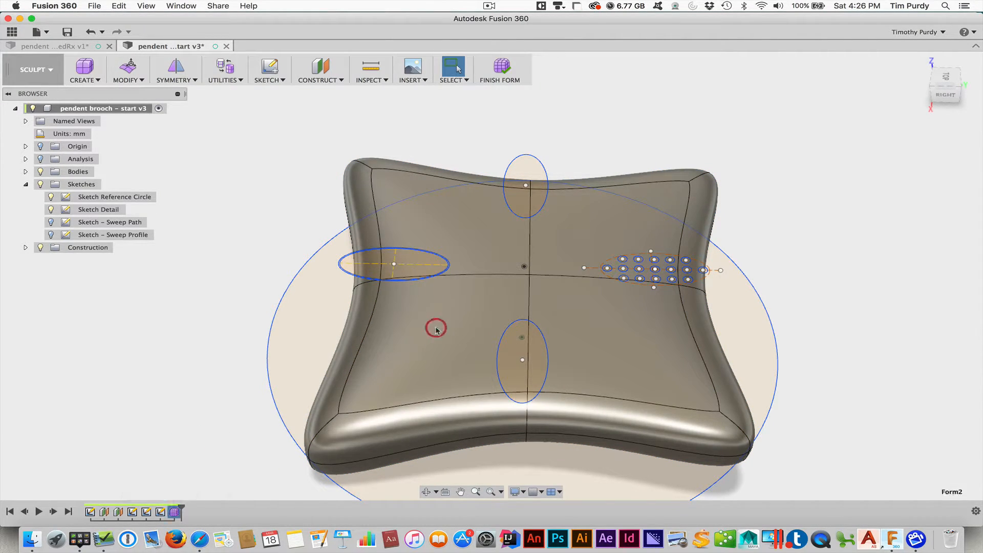
click(436, 327)
shift+middle_drag(395, 372, 406, 358)
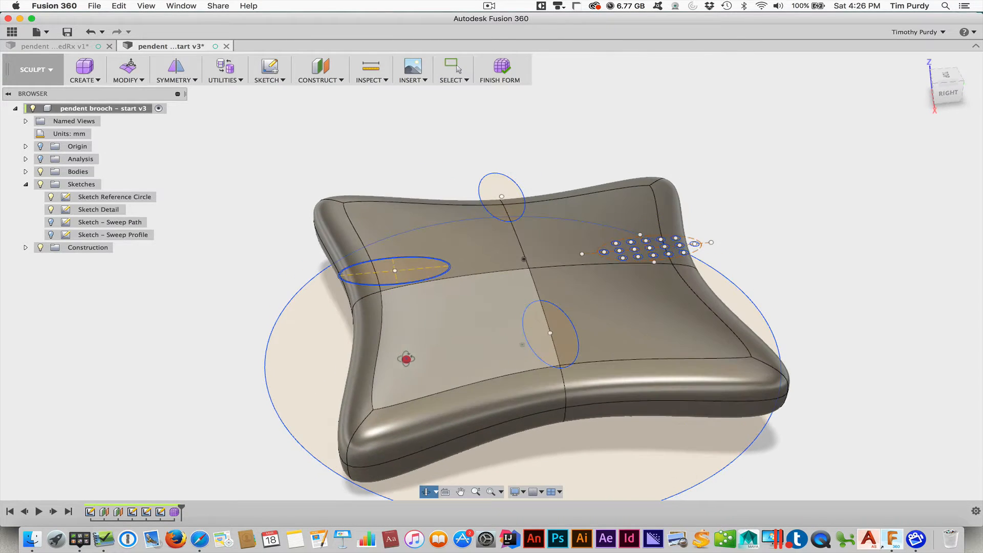
click(406, 358)
double_click(406, 360)
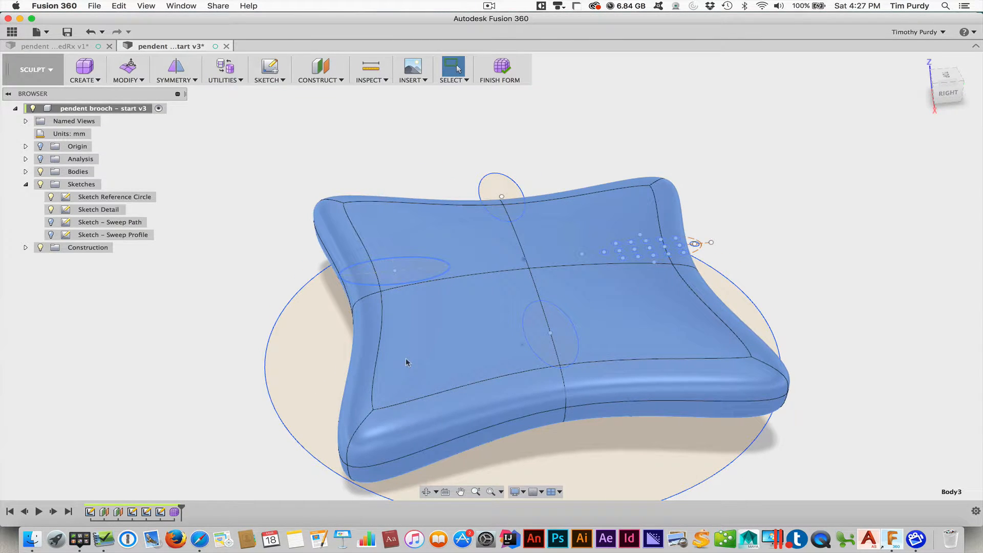
Rotate the whole form body 45 degrees about the vertical axis with Edit Form, then finish the form.
click(127, 81)
click(128, 92)
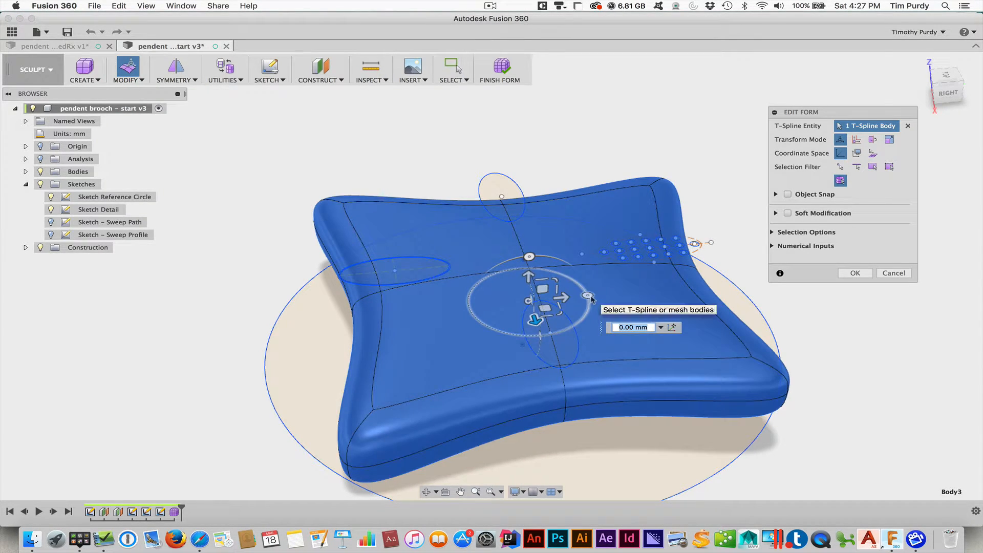
drag(589, 296, 569, 271)
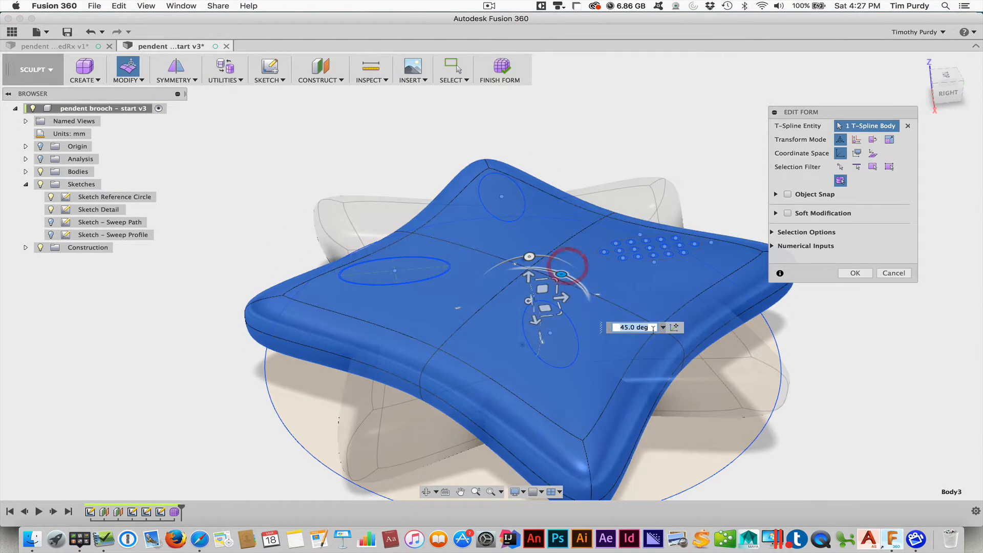
click(866, 274)
shift+middle_drag(816, 314, 809, 294)
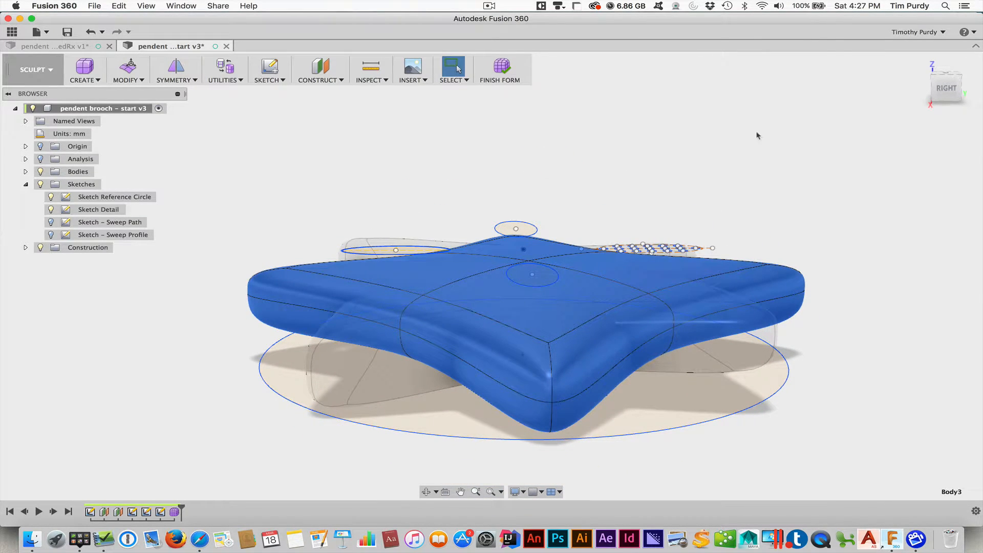
click(499, 74)
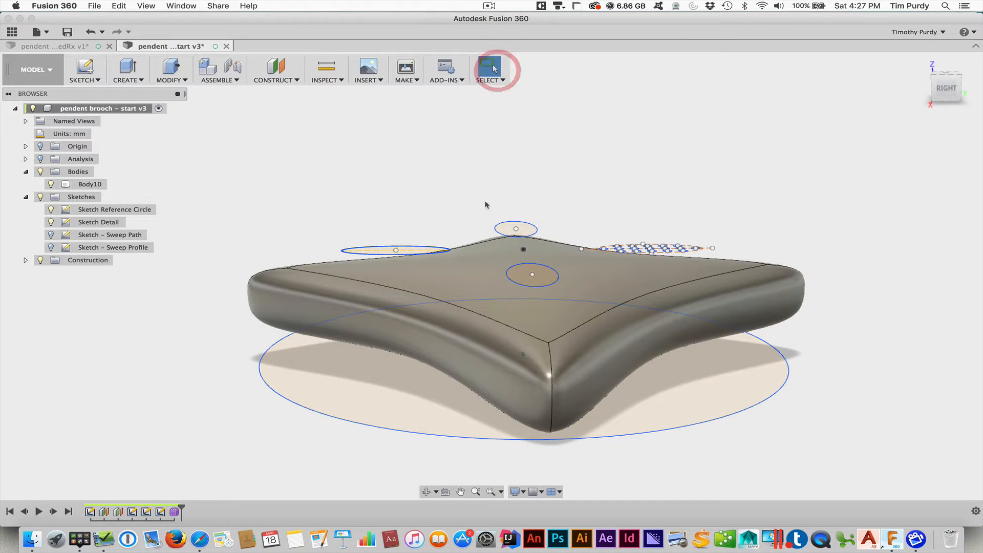
Split the body's top face using the plain Sketch Detail circle near the back-left corner as the splitting tool.
shift+middle_drag(439, 217, 452, 225)
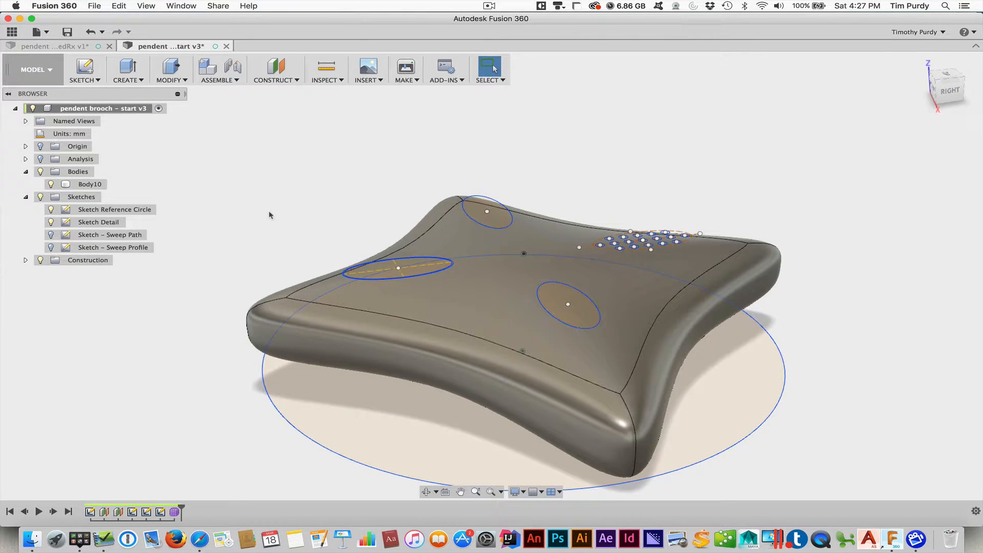
click(171, 81)
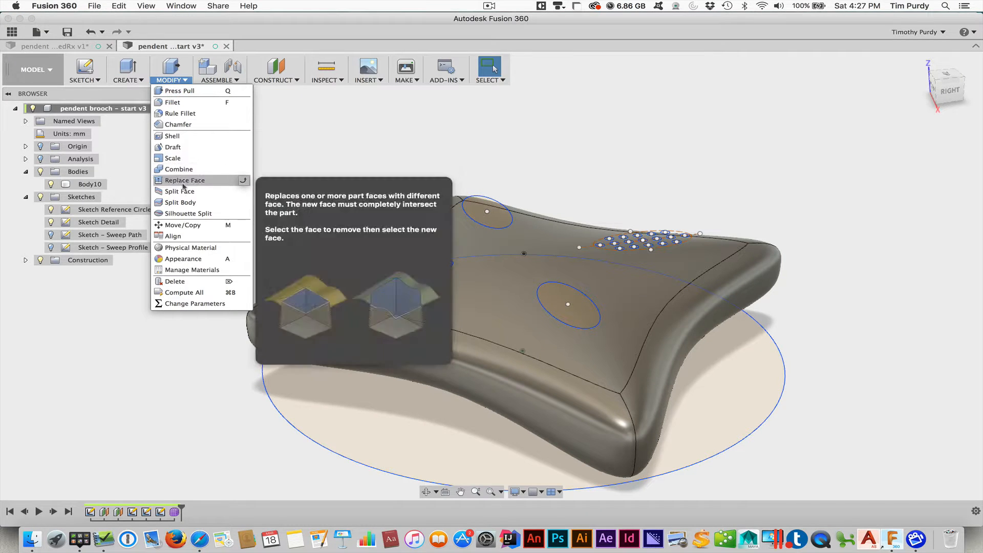
click(202, 192)
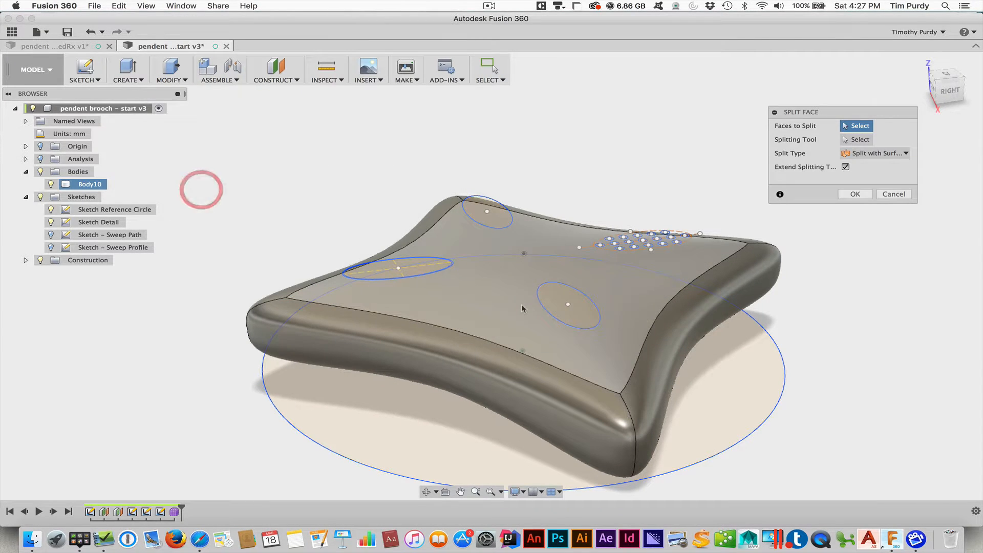
click(521, 305)
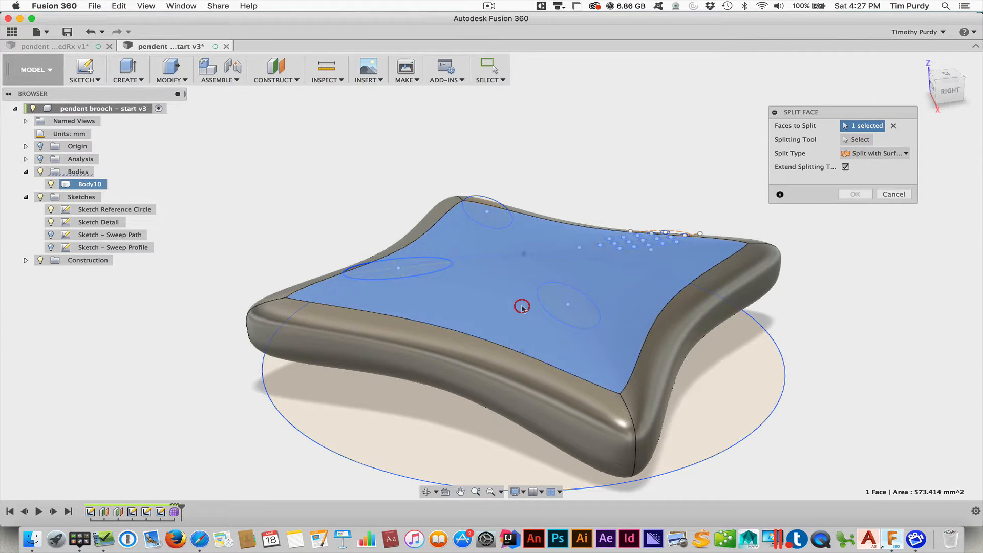
click(858, 142)
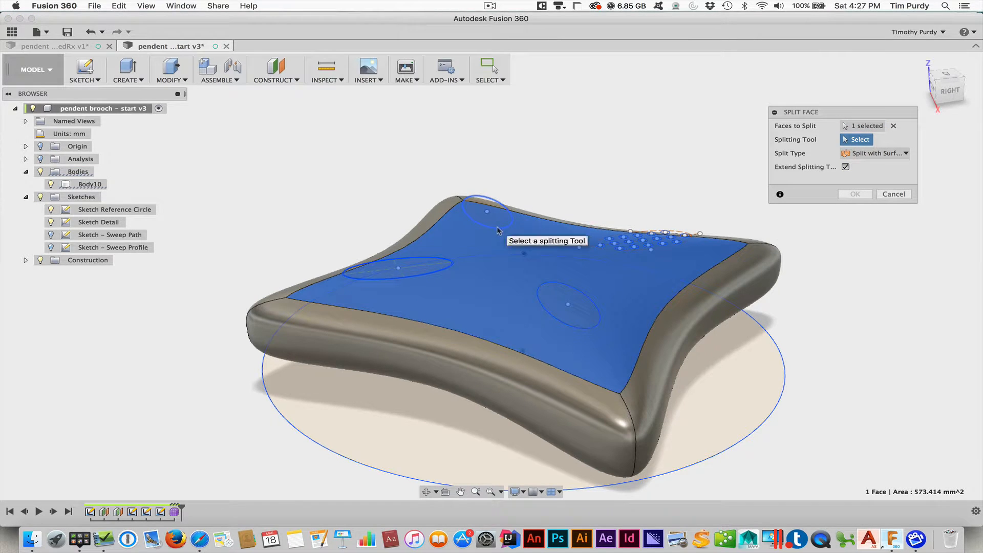
click(497, 230)
shift+middle_drag(361, 202, 384, 220)
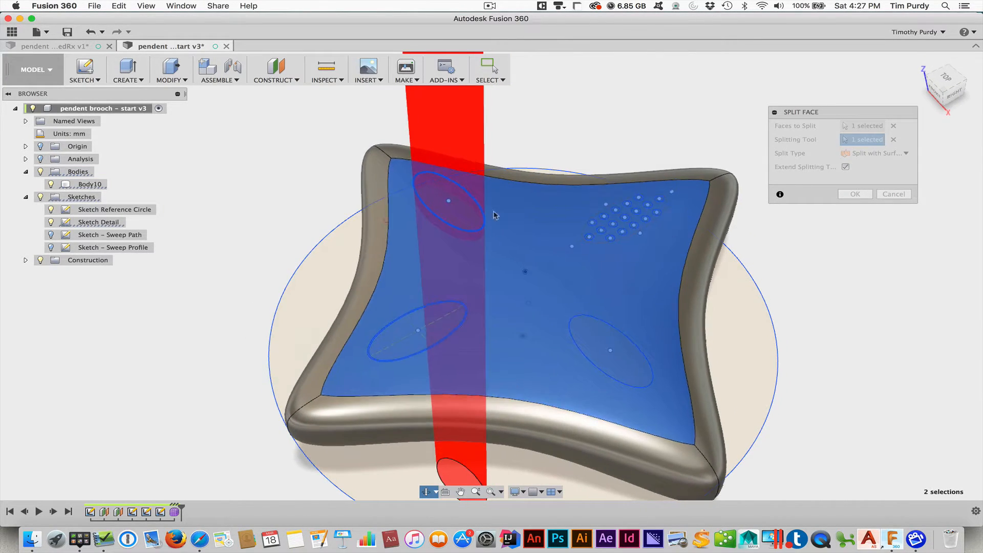
click(847, 193)
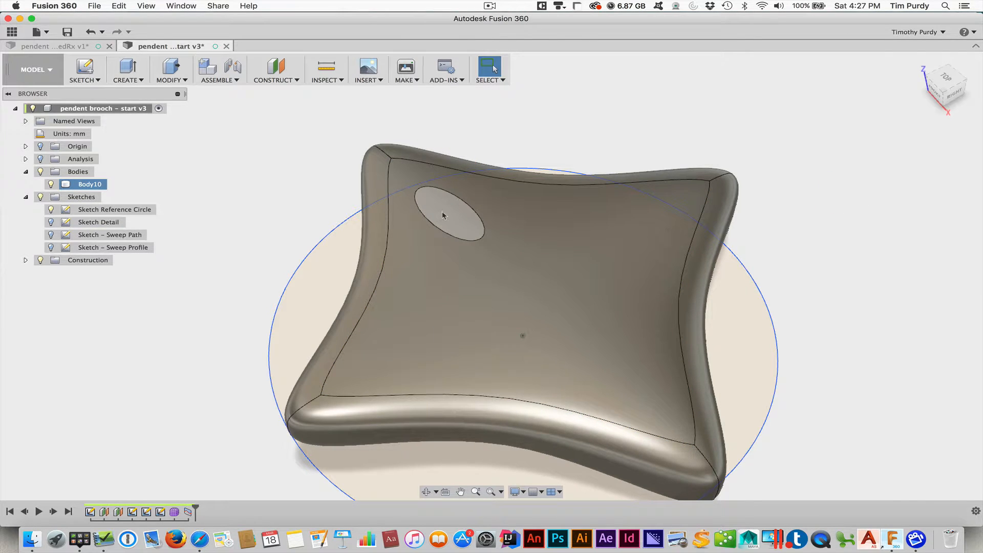
click(444, 214)
right_click(444, 214)
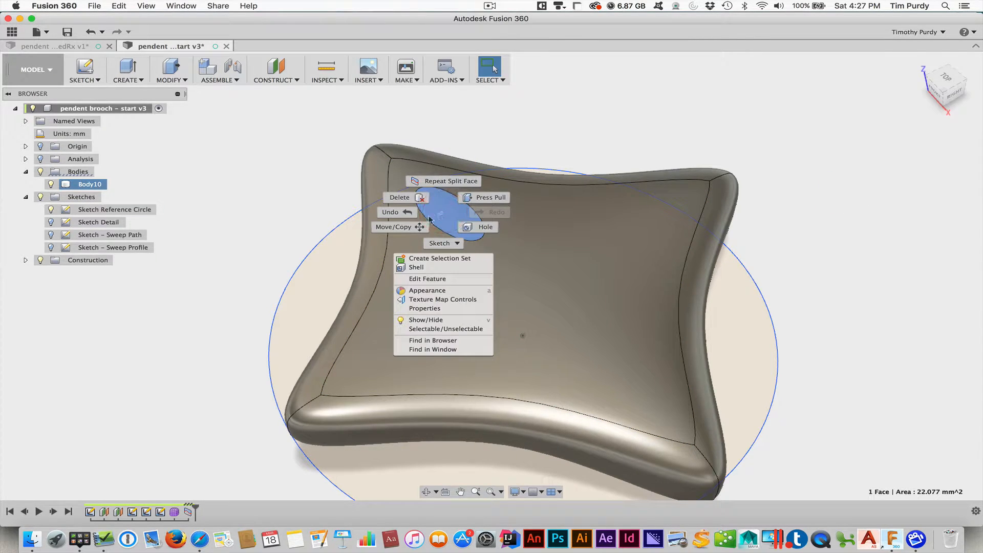
click(413, 226)
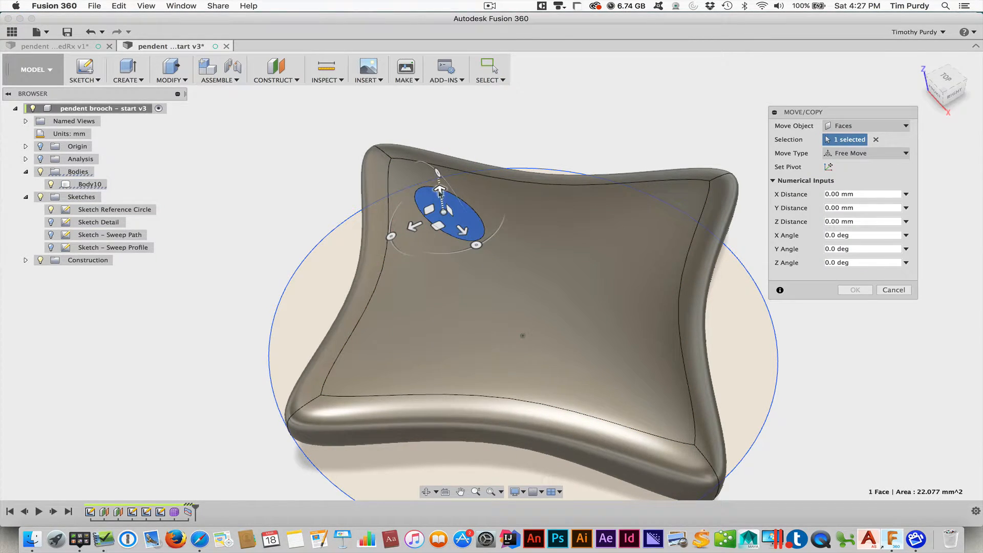
drag(439, 191, 436, 167)
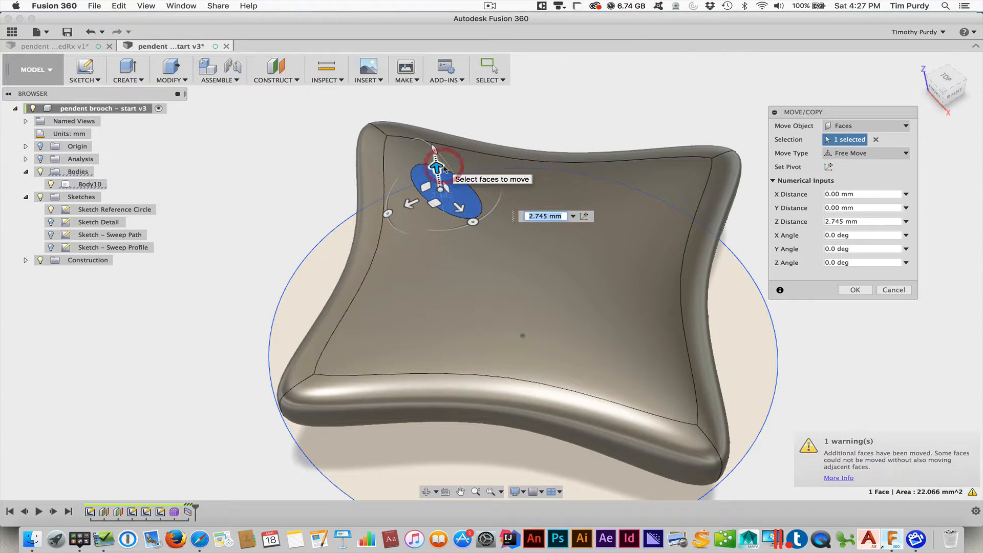
key(Escape)
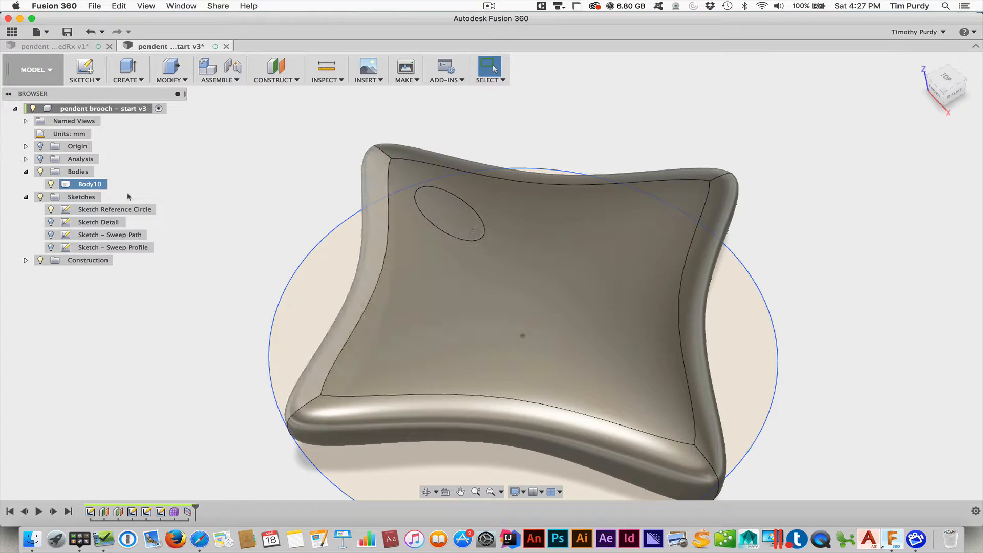
Hide Sketch Reference Circle and show Sketch Detail over the body again.
click(51, 212)
click(50, 210)
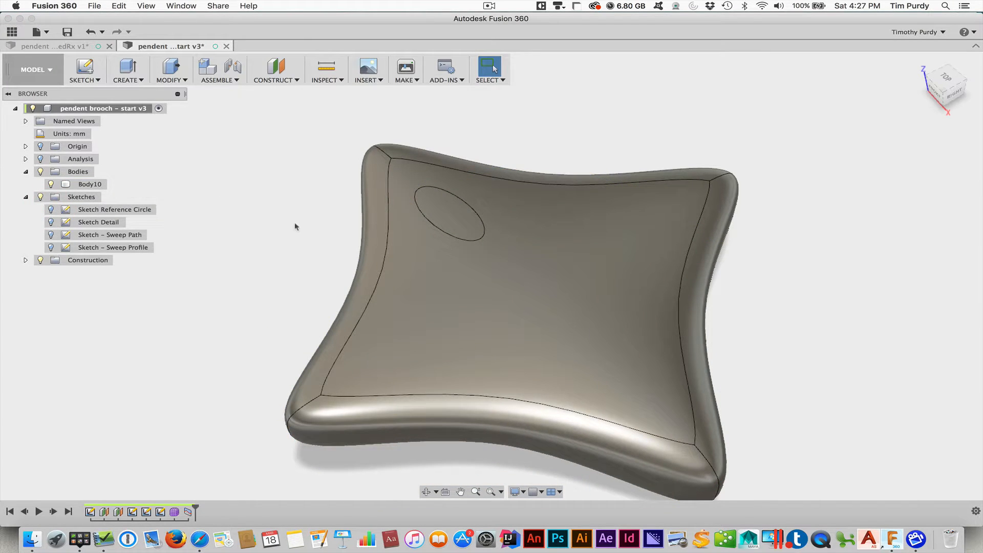
click(51, 222)
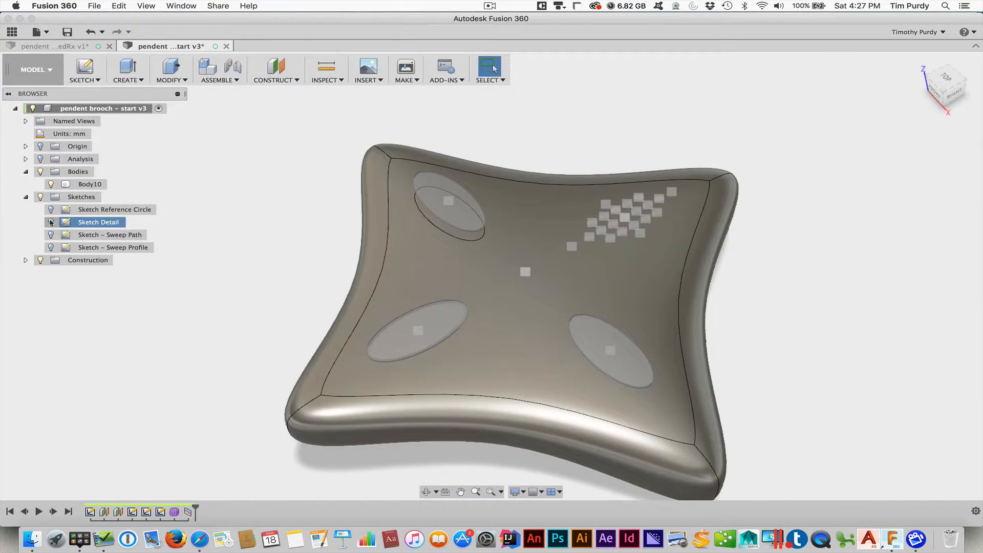
click(51, 222)
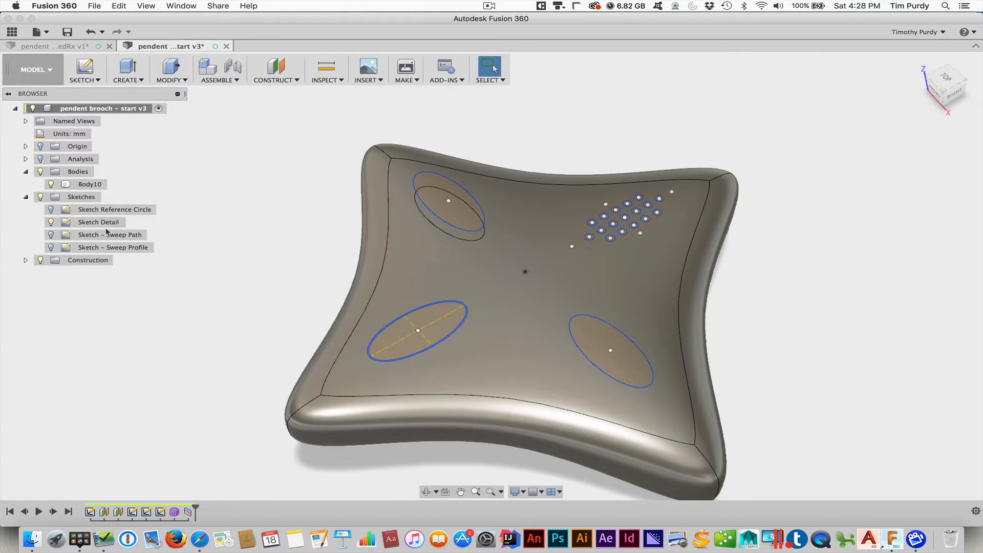
Split the remaining top face using the plain Sketch Detail circle near the front-right corner.
click(559, 374)
click(171, 80)
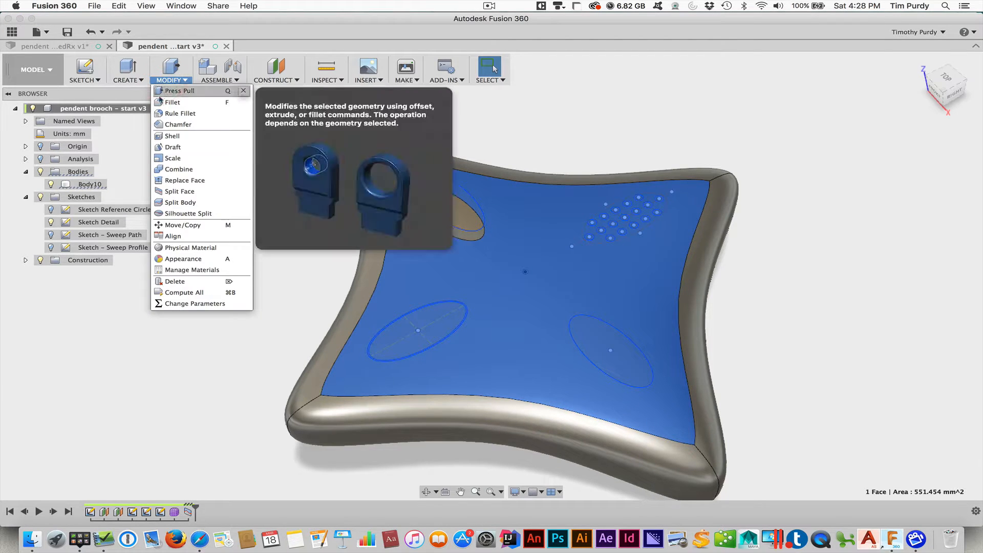
click(186, 192)
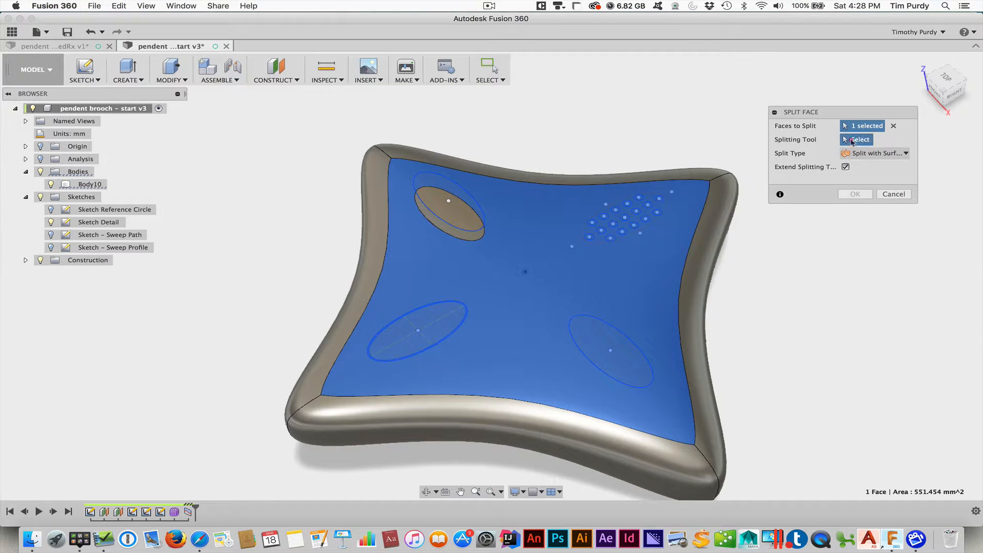
click(625, 386)
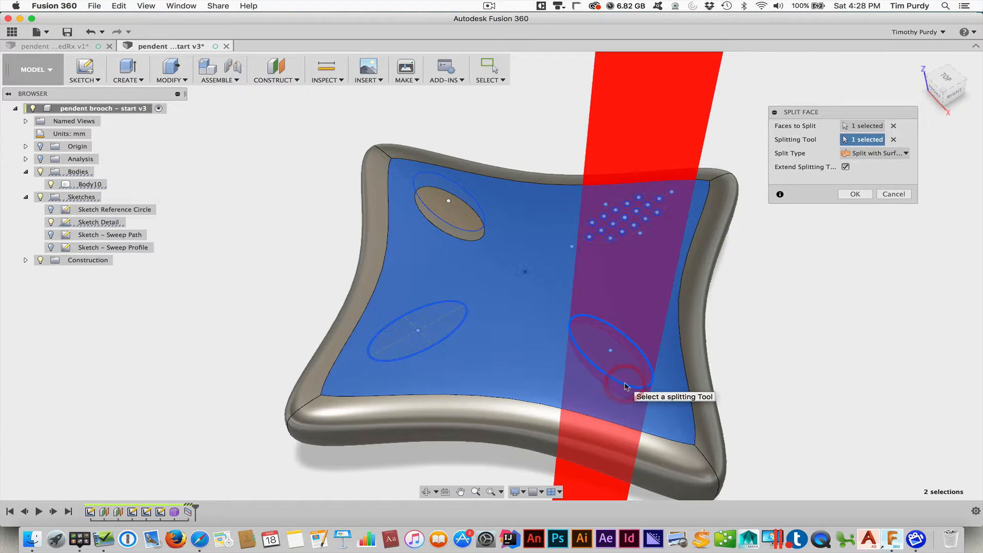
click(855, 195)
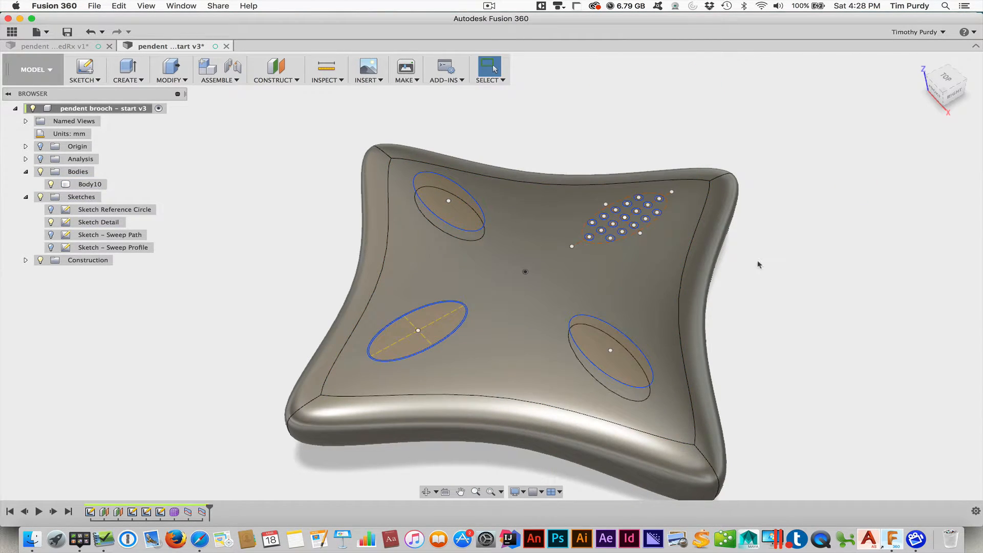
mouse_move(757, 263)
shift+middle_down()
mouse_move(768, 234)
mouse_move(762, 250)
shift+middle_up()
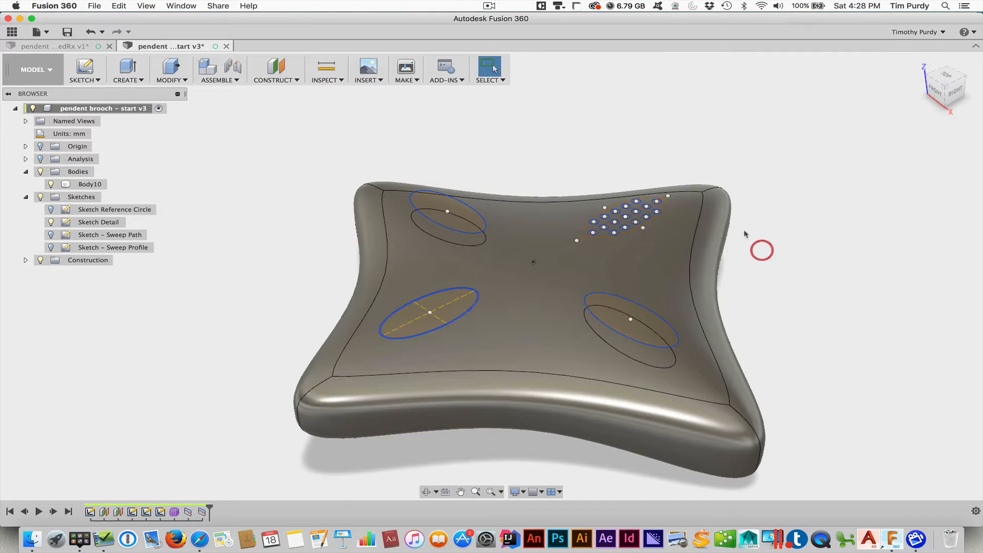
Extrude the 17 small circles of the dot pattern by -1.675 mm as a cut into the body's top.
scroll(748, 228, up, 5)
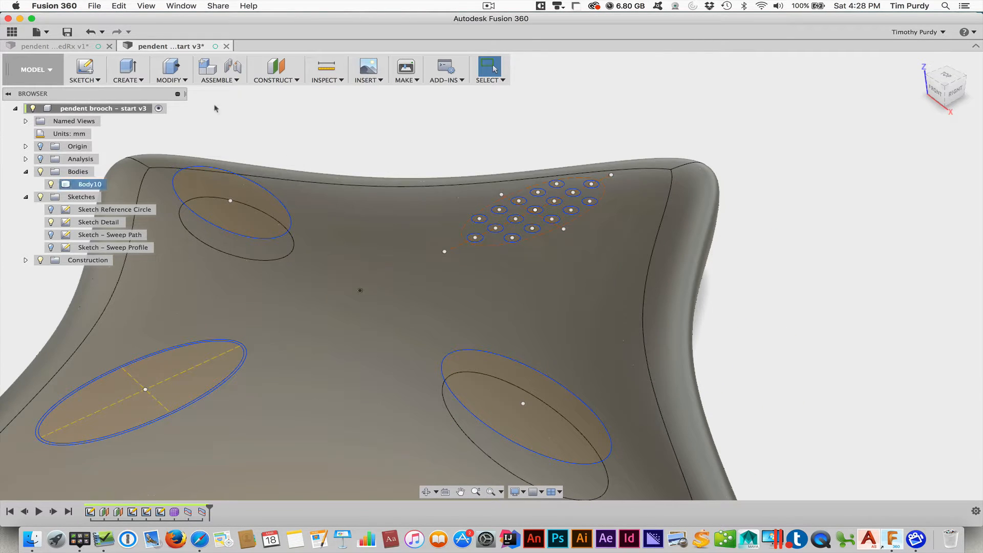
click(138, 80)
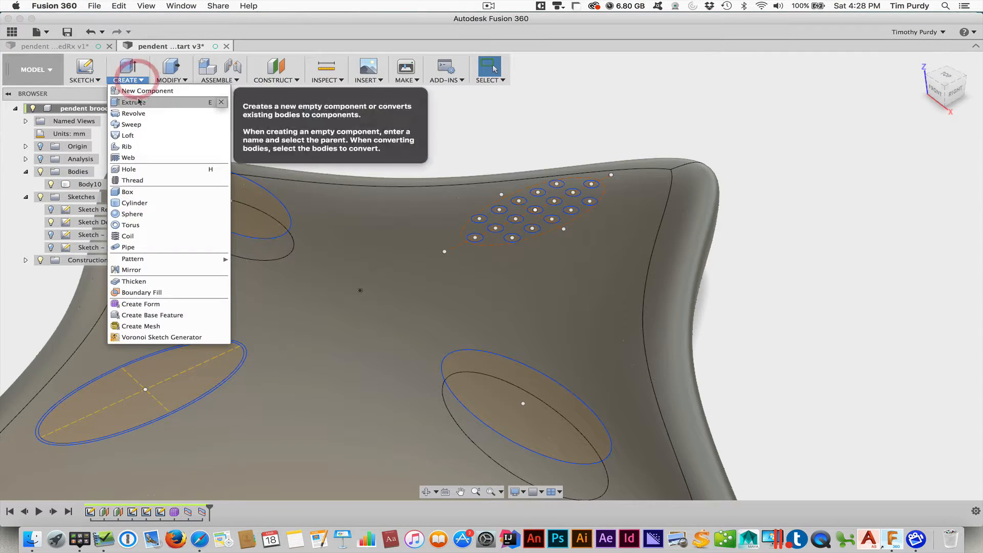
click(134, 103)
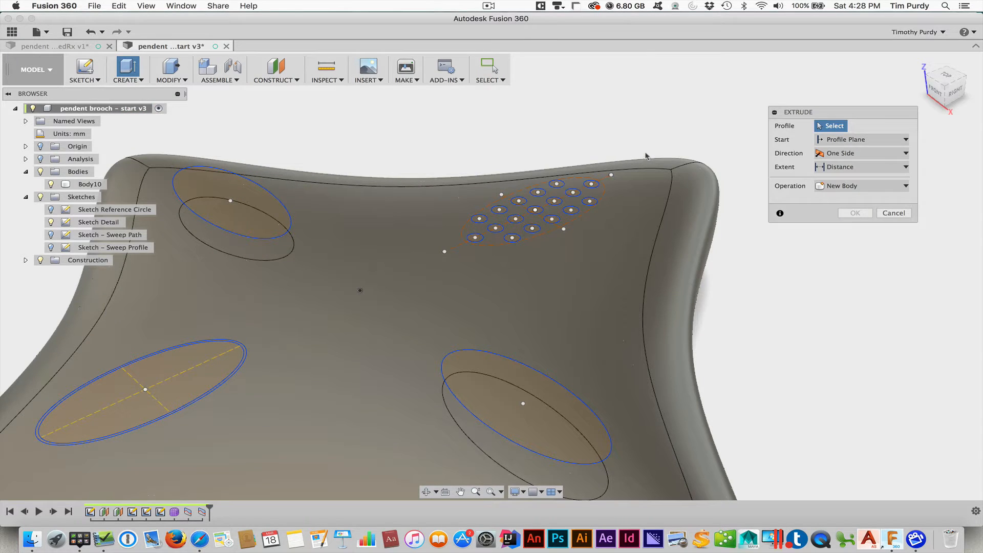
drag(565, 196, 445, 256)
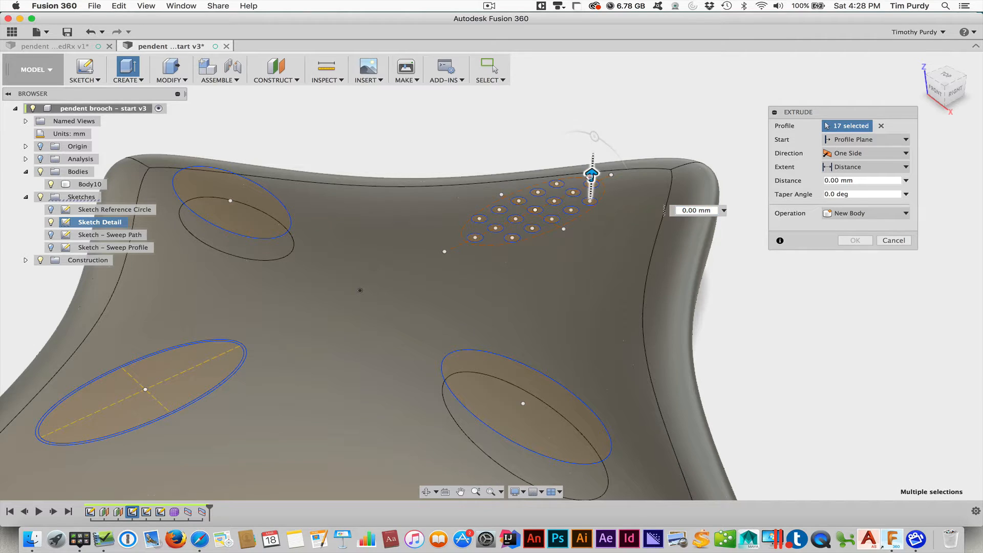
drag(591, 176, 551, 236)
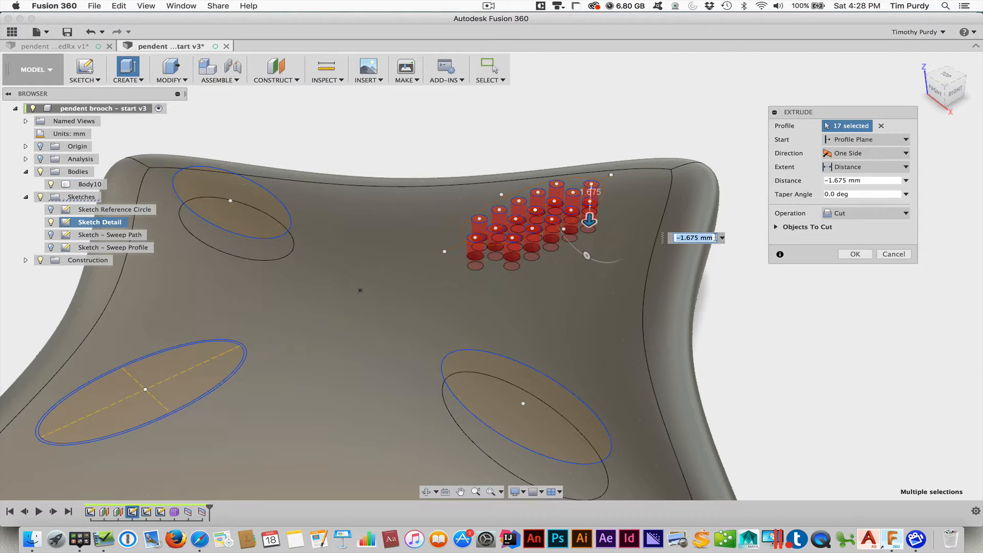
click(847, 256)
Extrude the oval Sketch Detail profile near the front-left corner by -1.8 mm as a cut into the body's top.
scroll(740, 335, down, 5)
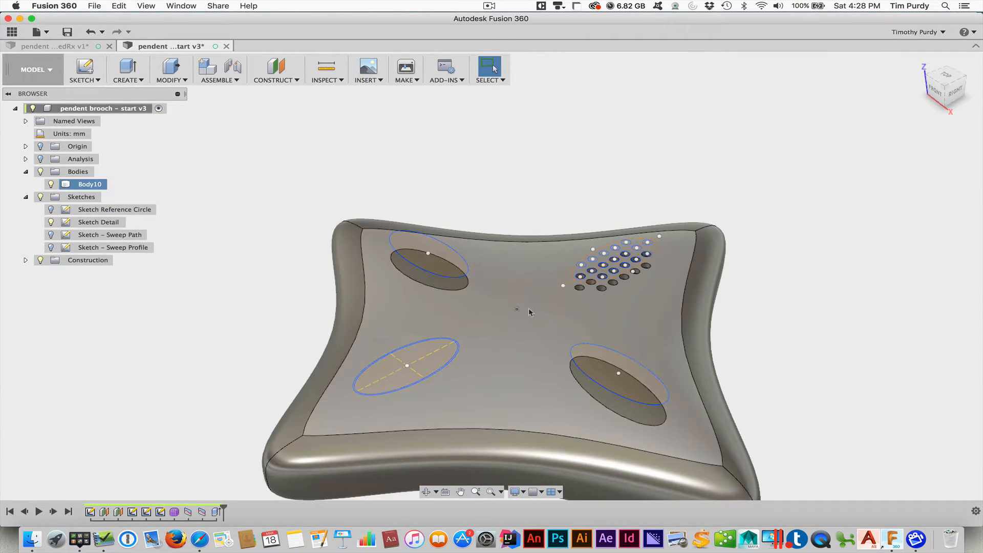
scroll(481, 363, up, 5)
middle_drag(427, 358, 513, 329)
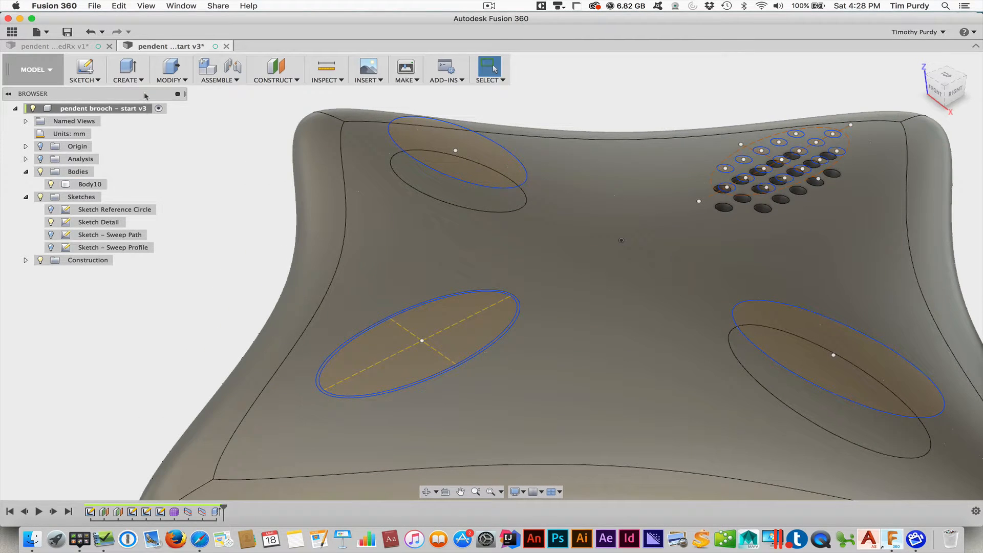
click(132, 81)
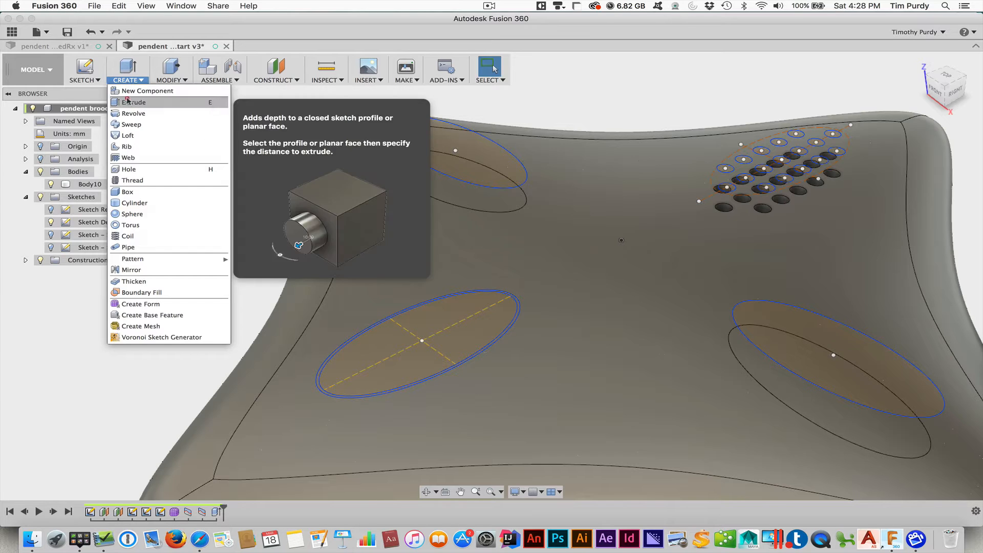
click(145, 102)
click(488, 341)
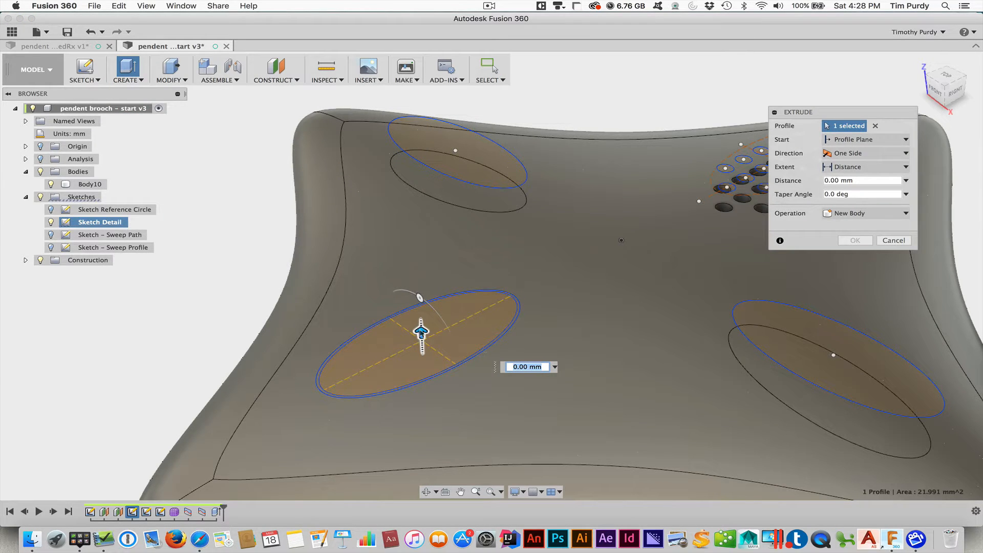
drag(421, 331, 425, 371)
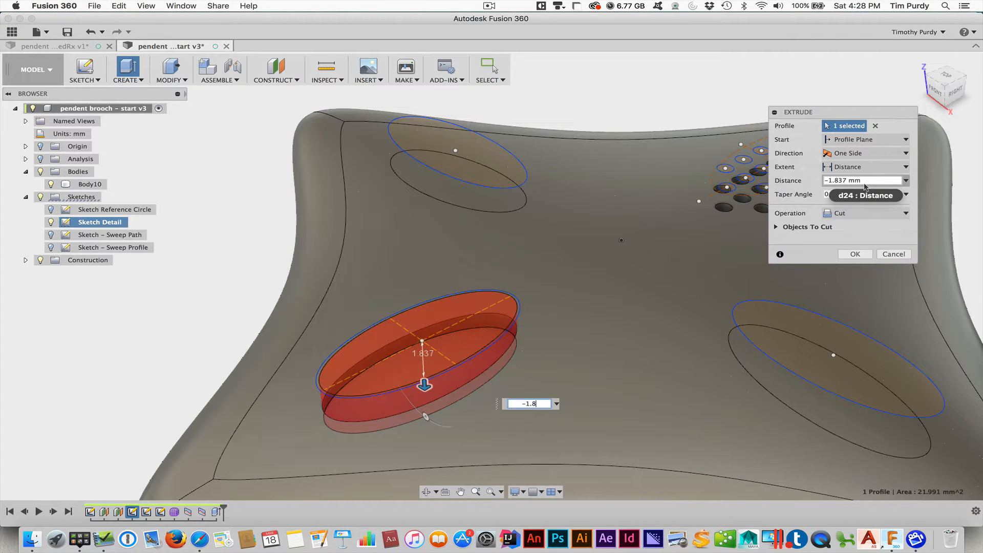
key(Return)
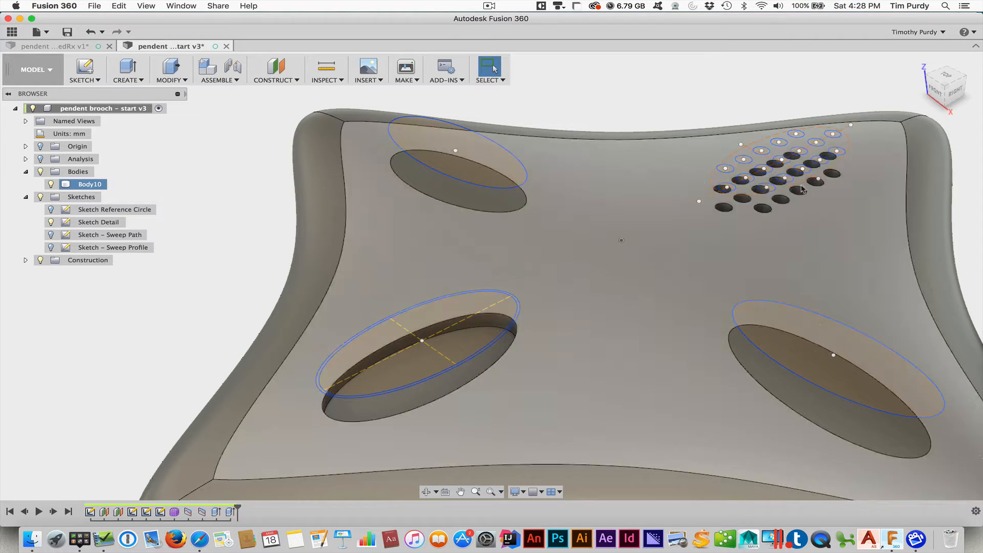
Extrude the same inner oval profile as a new body, using To Object extent down to the floor of its recess.
scroll(361, 401, up, 5)
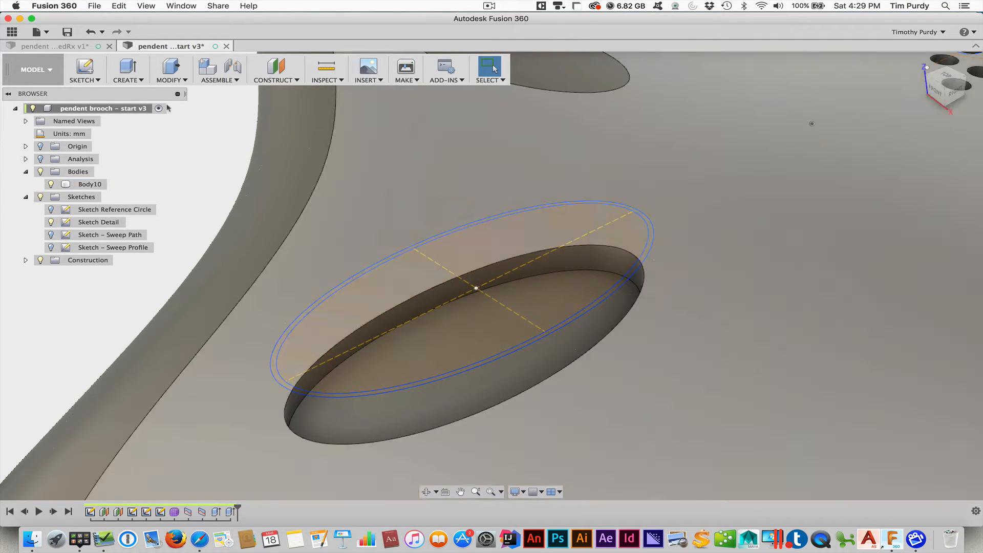
key(e)
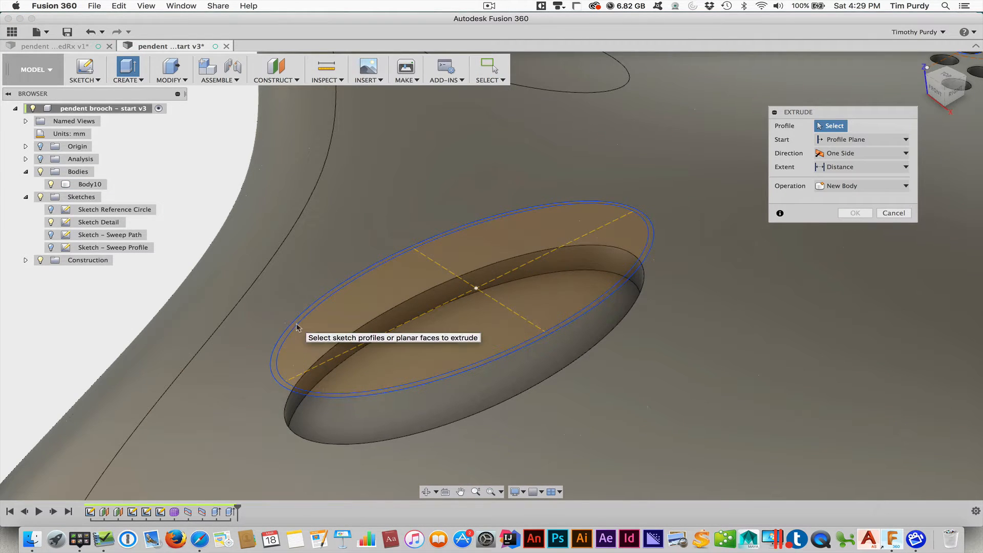
click(298, 326)
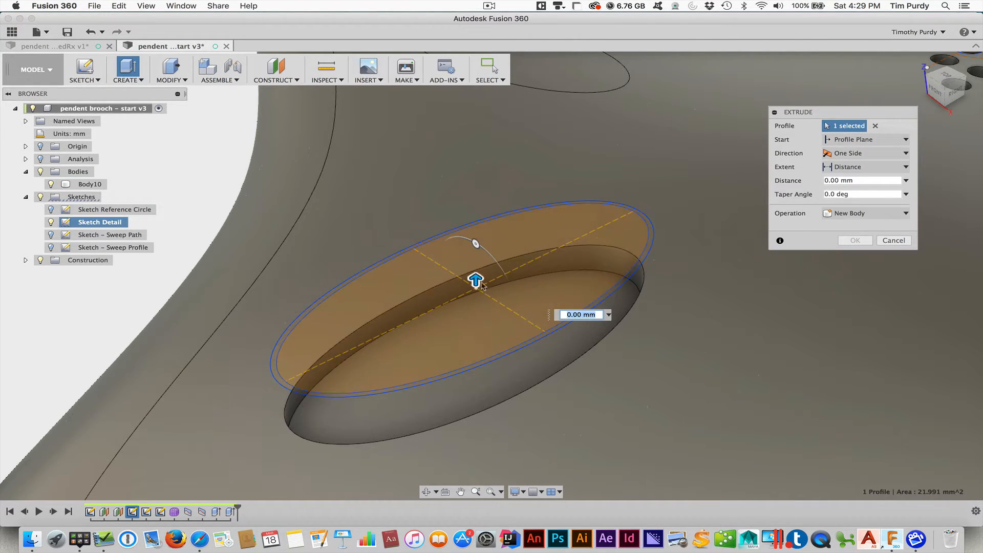
mouse_move(481, 285)
mouse_down()
mouse_move(468, 358)
mouse_move(466, 295)
mouse_up()
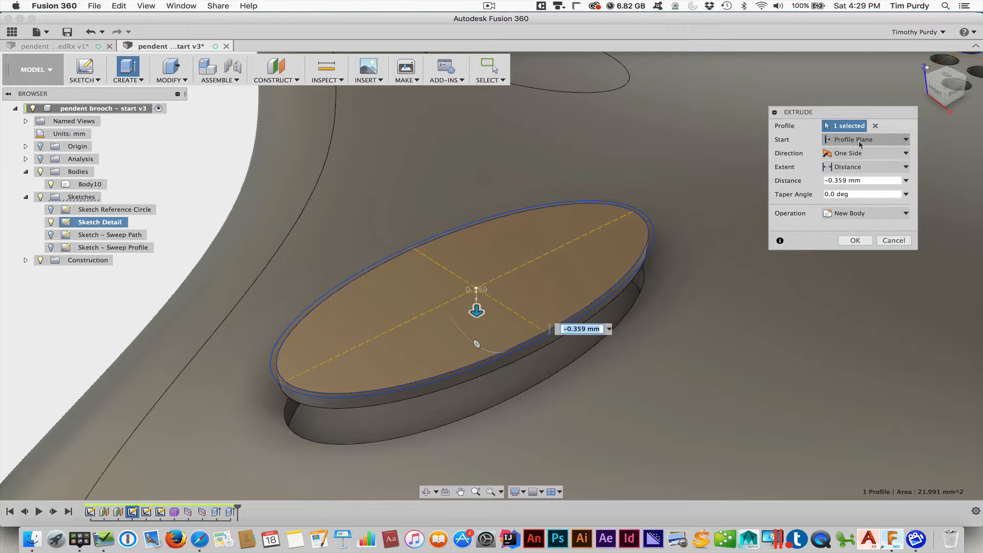
click(862, 167)
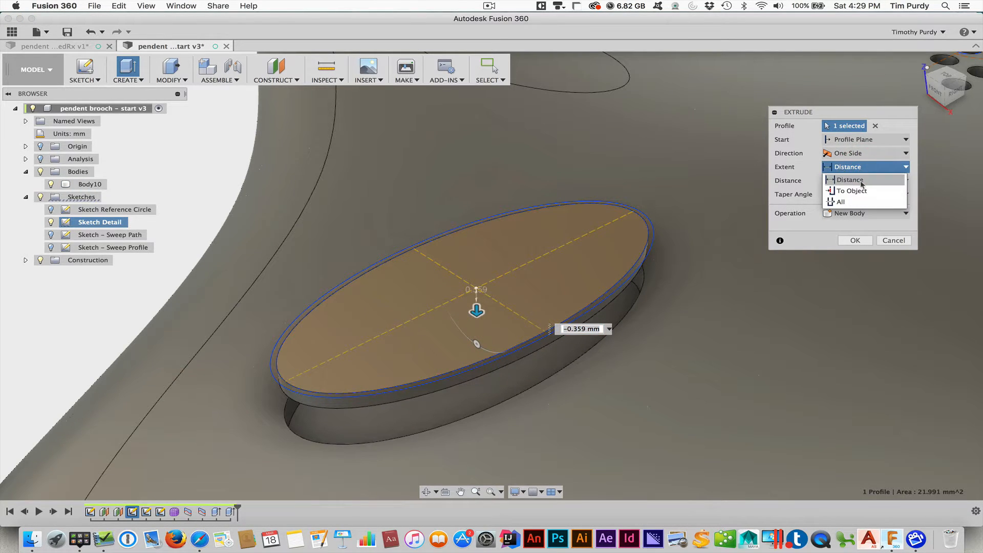
click(859, 188)
click(475, 393)
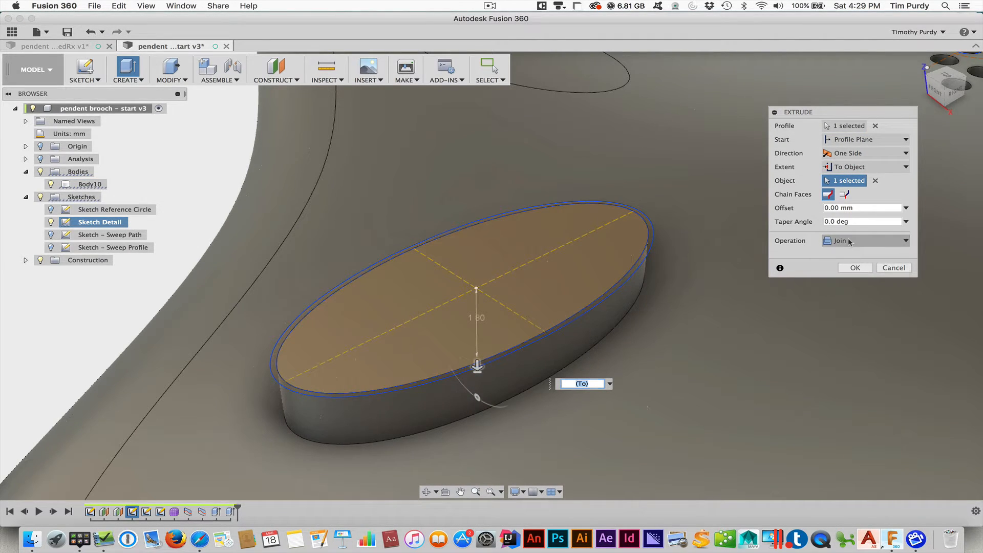
click(849, 241)
click(853, 288)
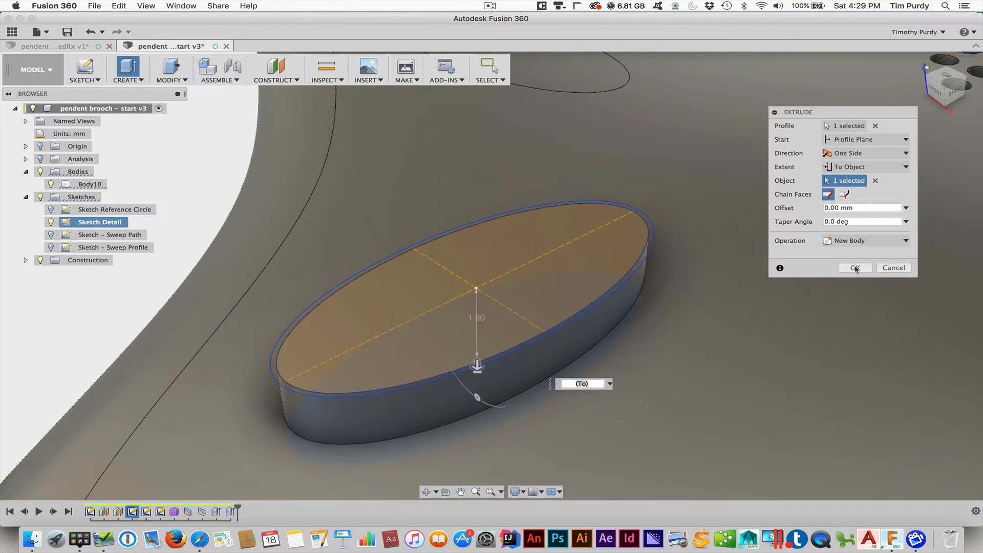
click(855, 267)
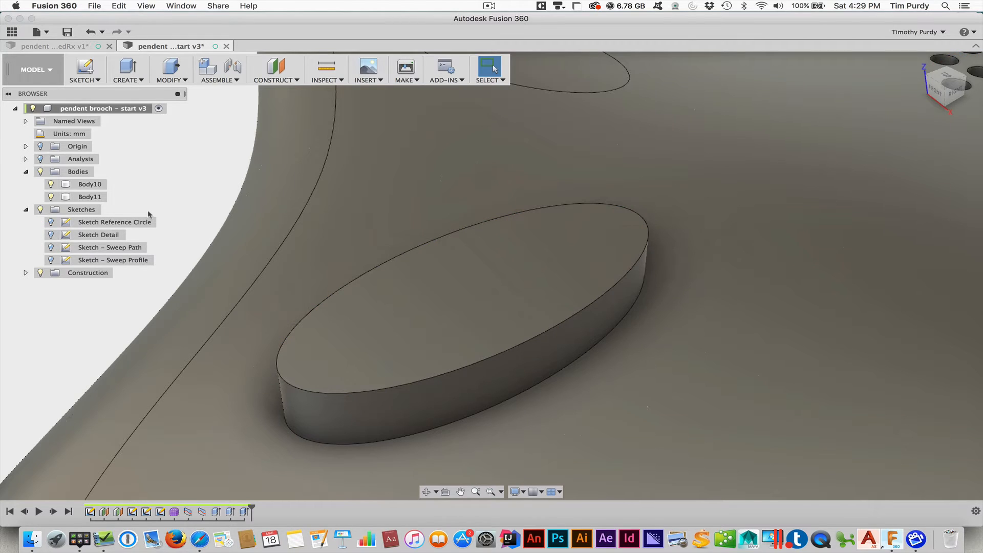
Fillet the upper edge of the raised oval body with a 0.489 mm constant radius.
click(171, 80)
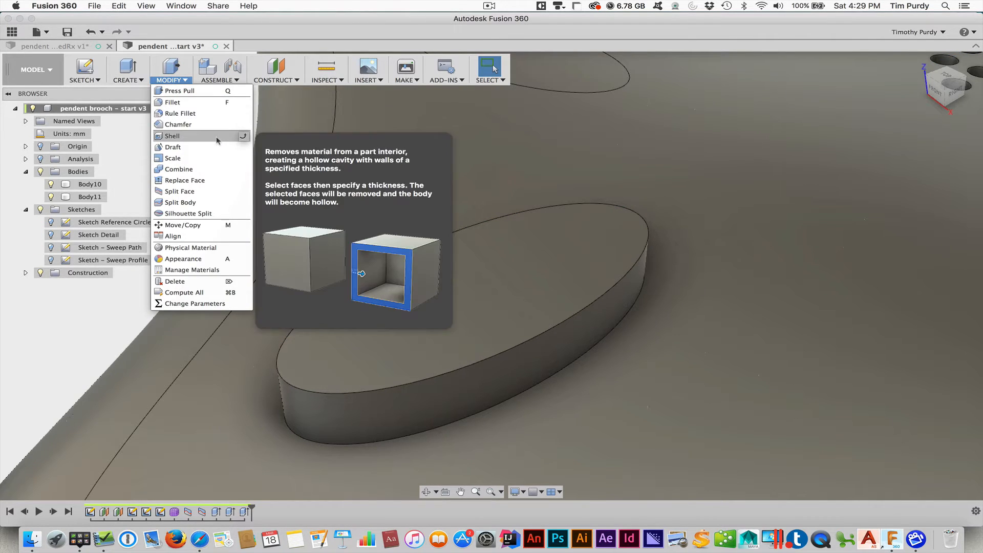
click(203, 105)
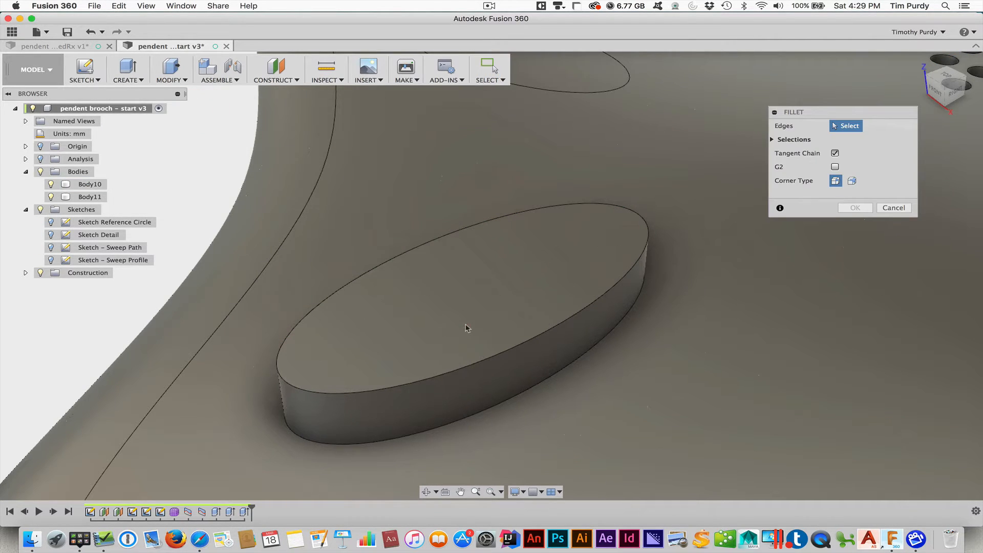
click(512, 348)
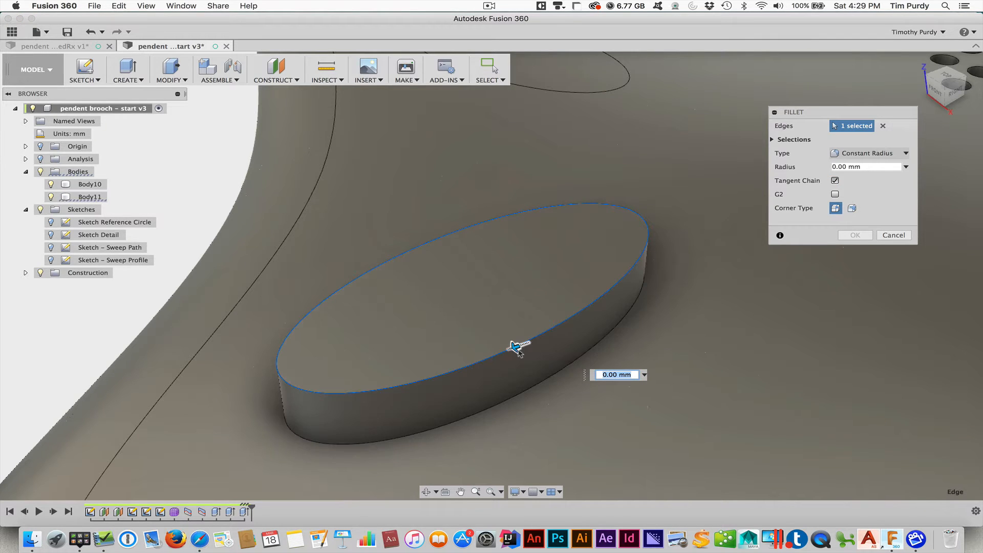
drag(516, 346, 510, 349)
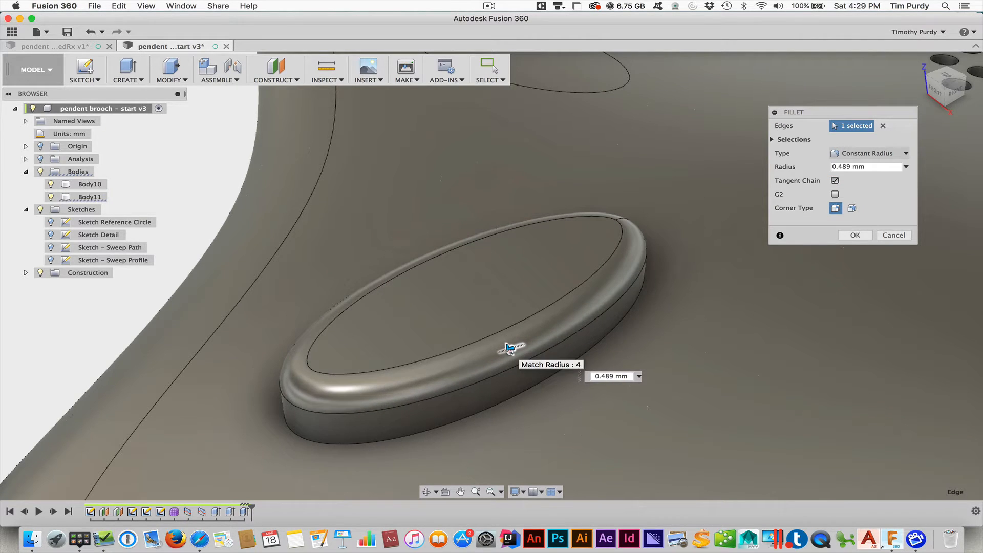
click(855, 235)
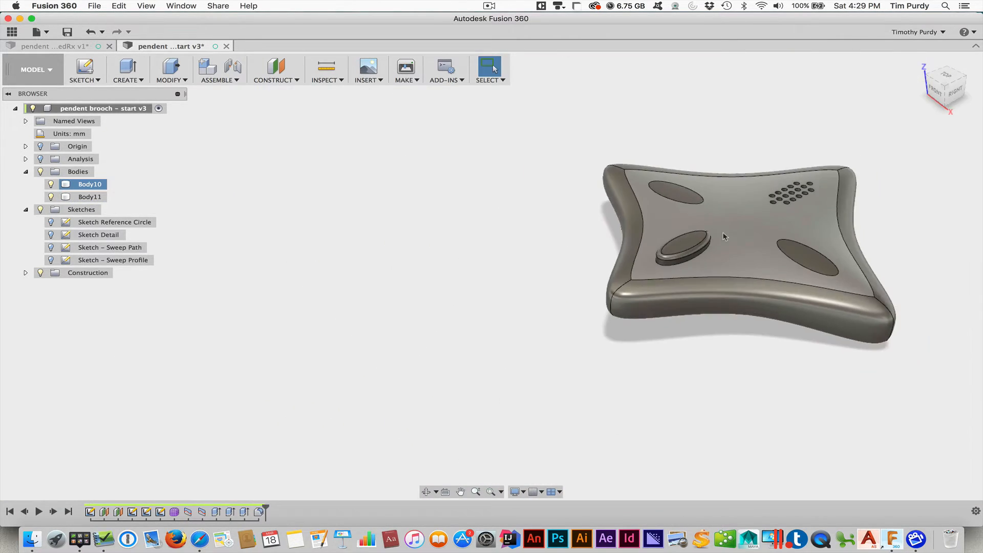
Place a torus on the plane facing the Right view, centred on the body's far-right end, with an inner diameter of about 11 mm.
shift+middle_drag(748, 224, 592, 406)
scroll(596, 399, up, 4)
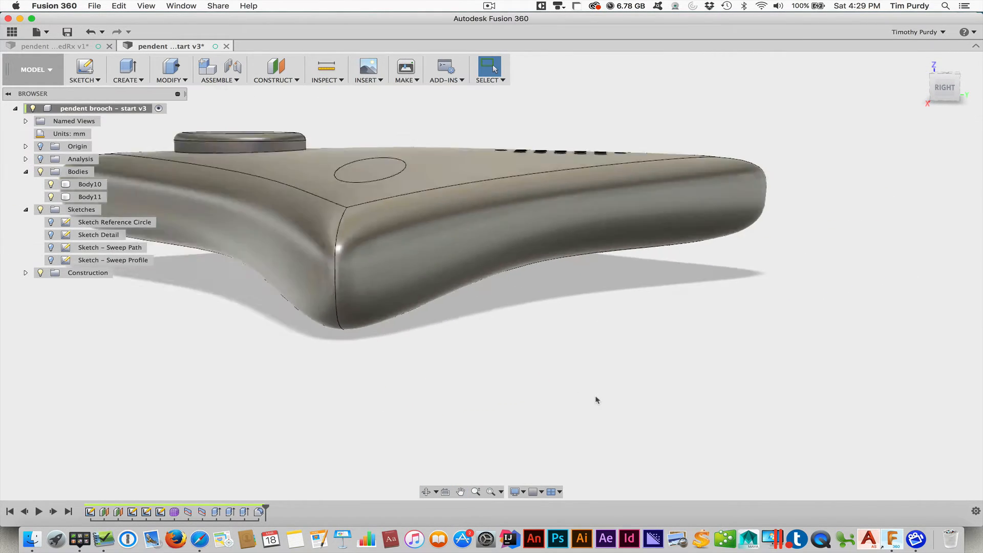
scroll(594, 397, down, 2)
click(121, 83)
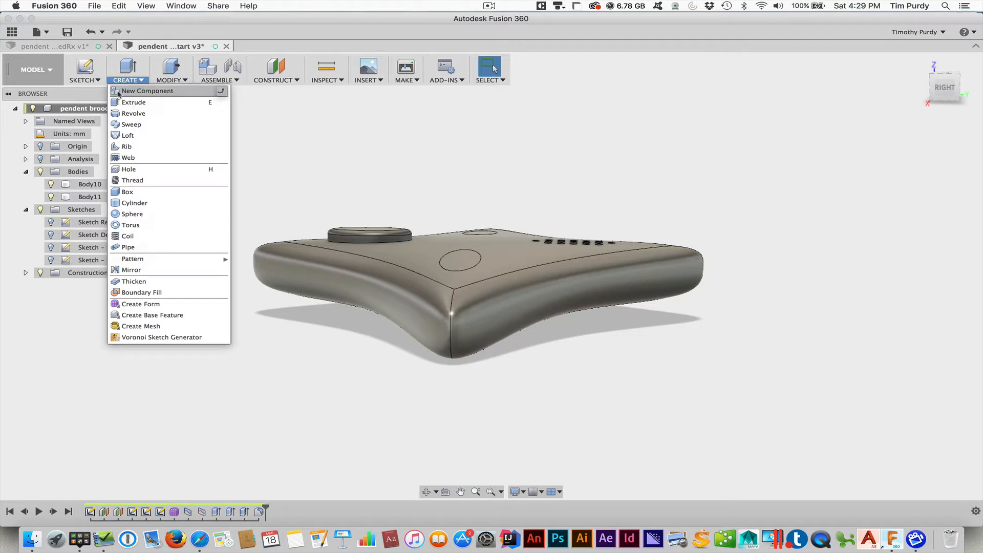
click(128, 225)
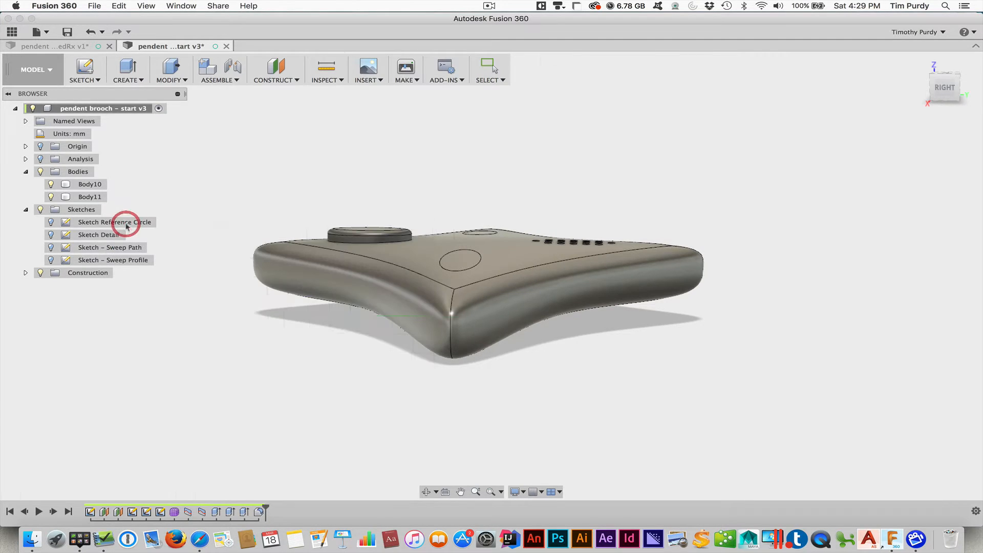
click(947, 87)
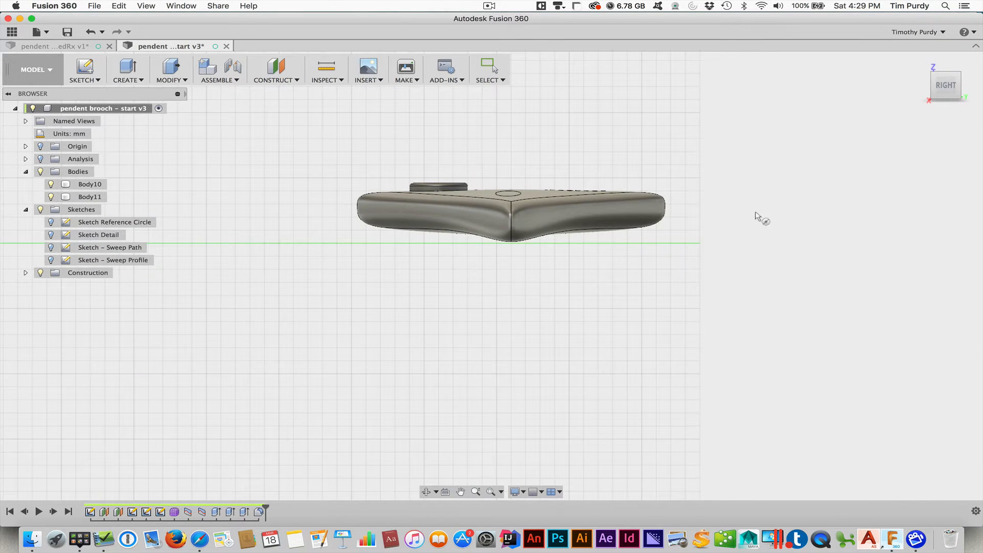
scroll(717, 208, up, 10)
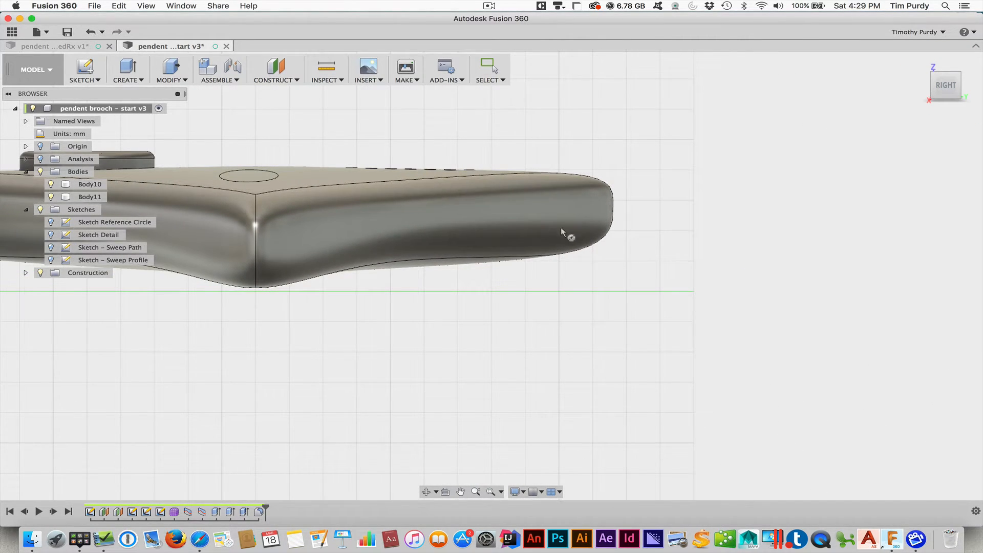
click(620, 217)
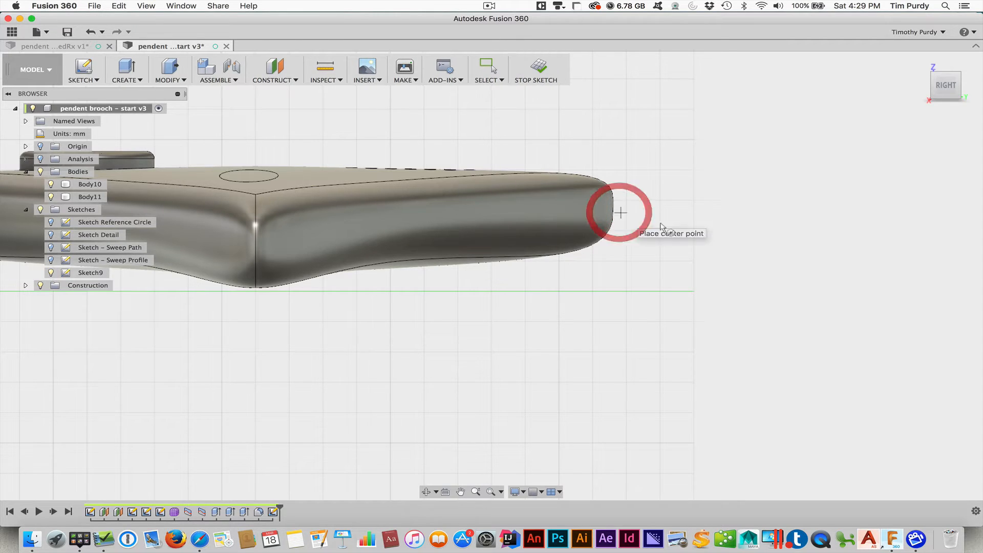
click(615, 207)
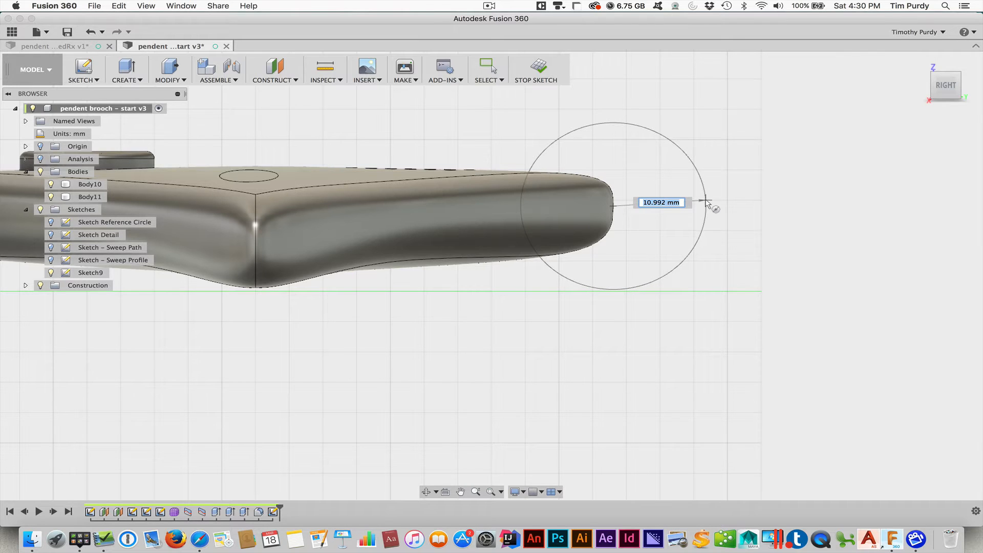
click(707, 204)
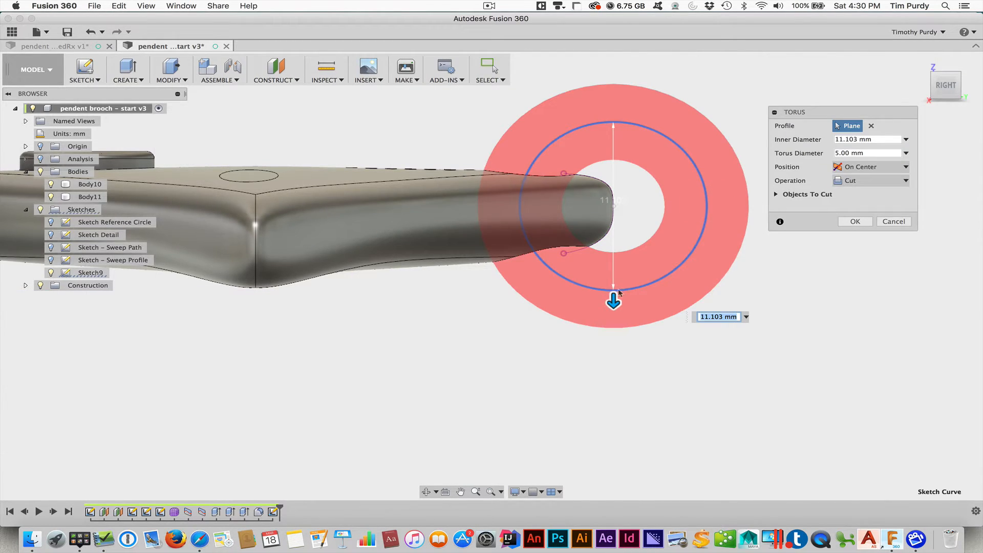
Set the torus's inner diameter to 10.987 mm and torus diameter to 2.5 mm, and cut it from the brooch corner.
drag(614, 302, 613, 301)
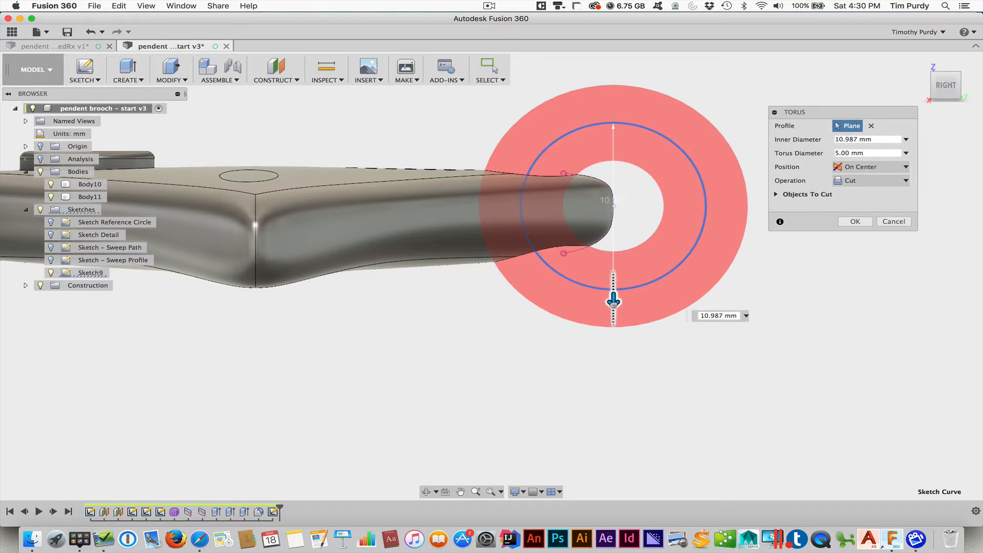
click(878, 153)
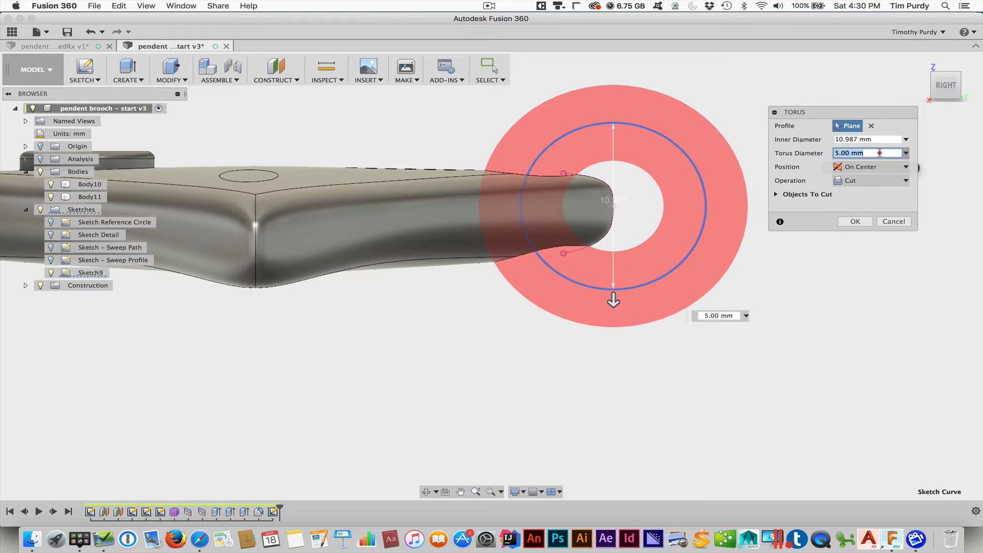
text(3)
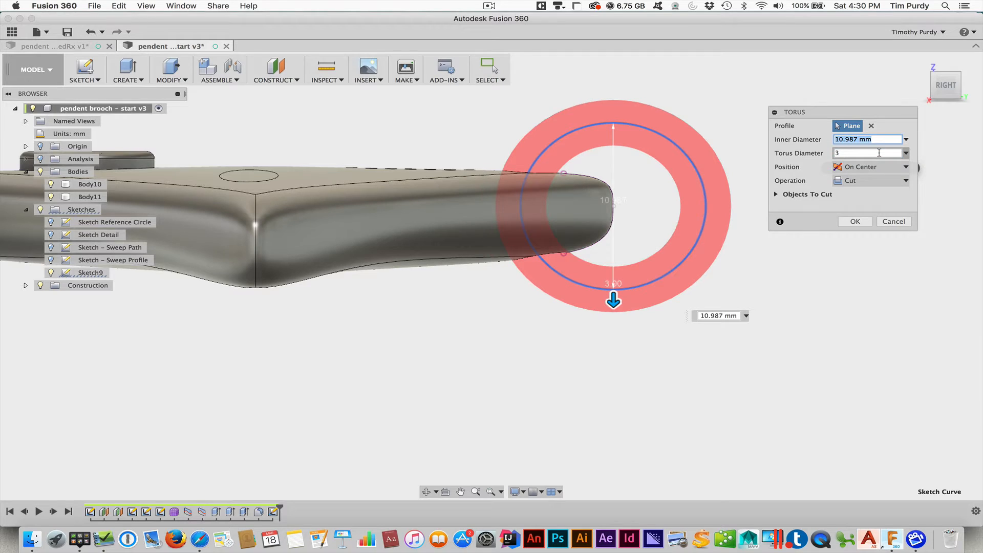
click(879, 153)
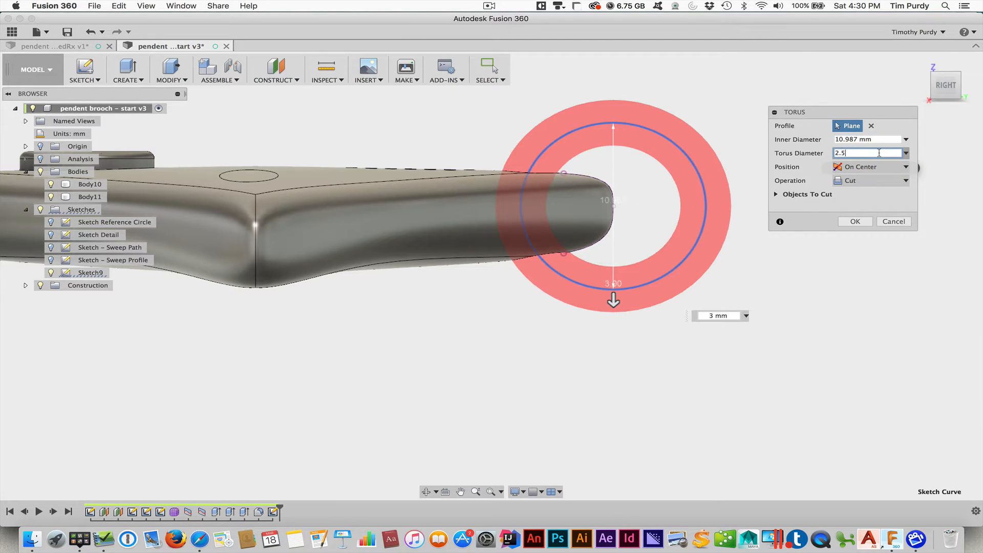
text(2.5)
key(Tab)
click(850, 221)
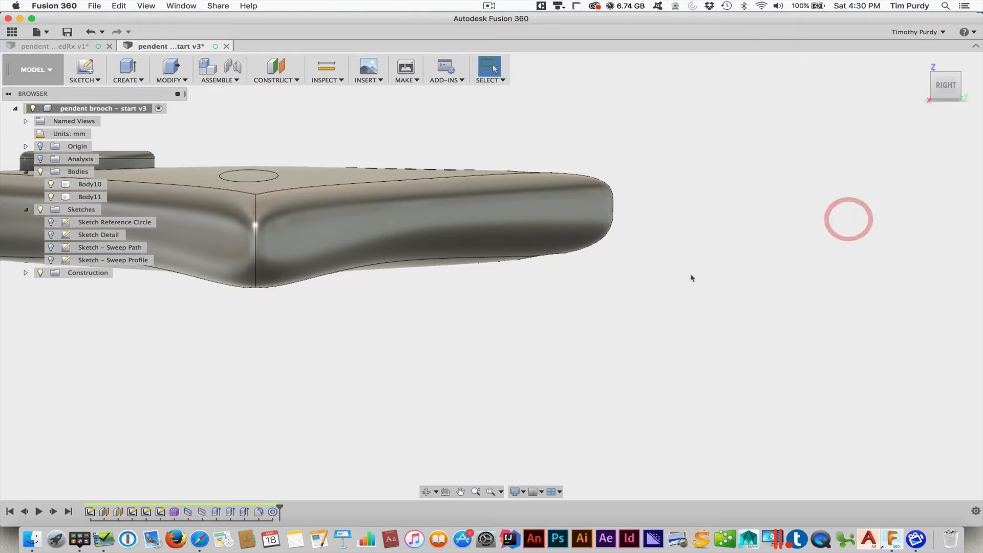
Edit the existing torus feature and change its operation to Join, making it a solid hanging ring on the brooch corner.
shift+middle_drag(612, 327, 605, 331)
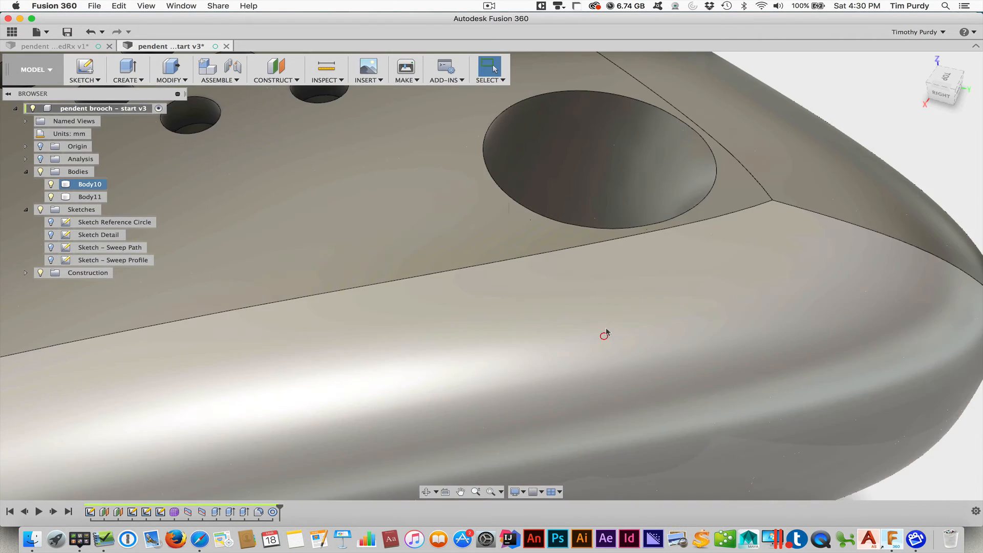
scroll(607, 327, down, 10)
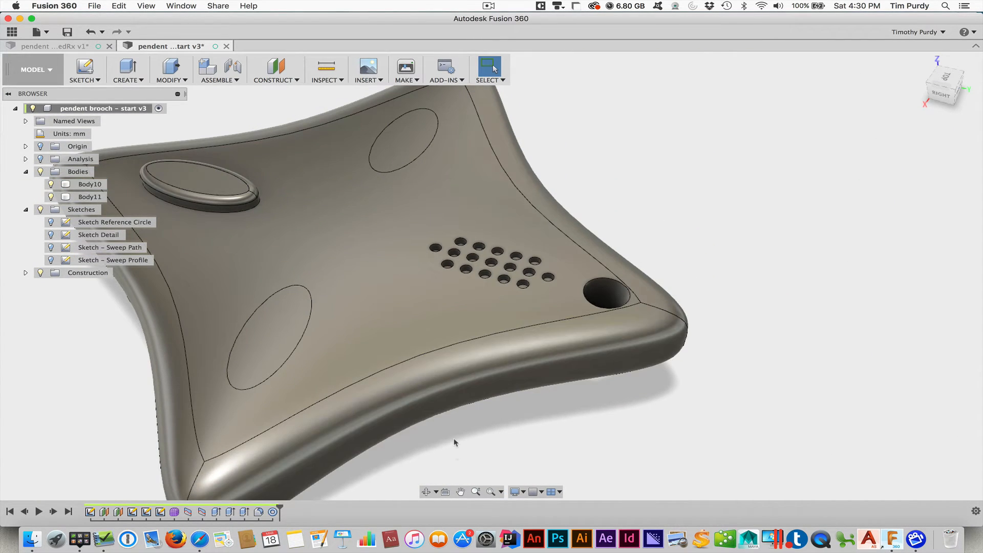
right_click(275, 511)
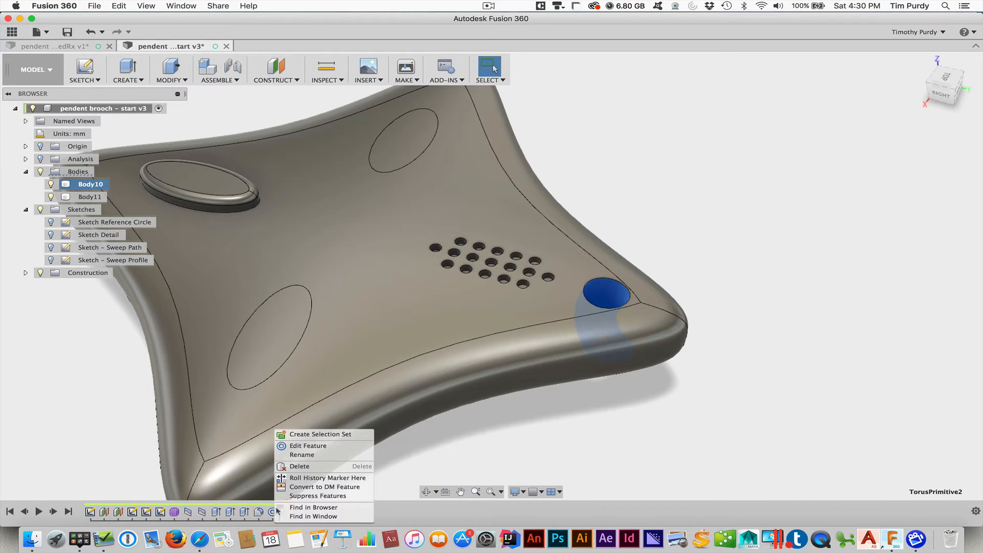
click(308, 448)
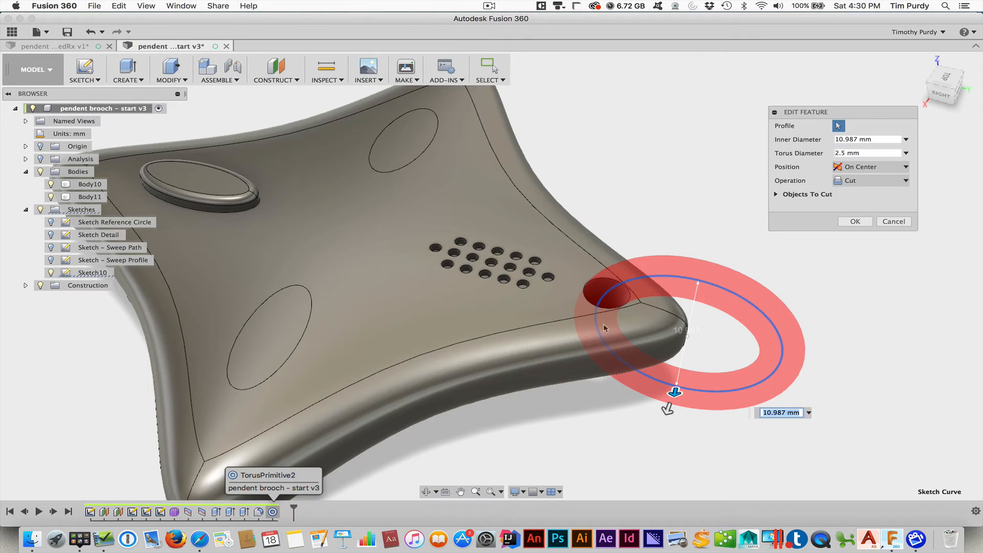
click(852, 180)
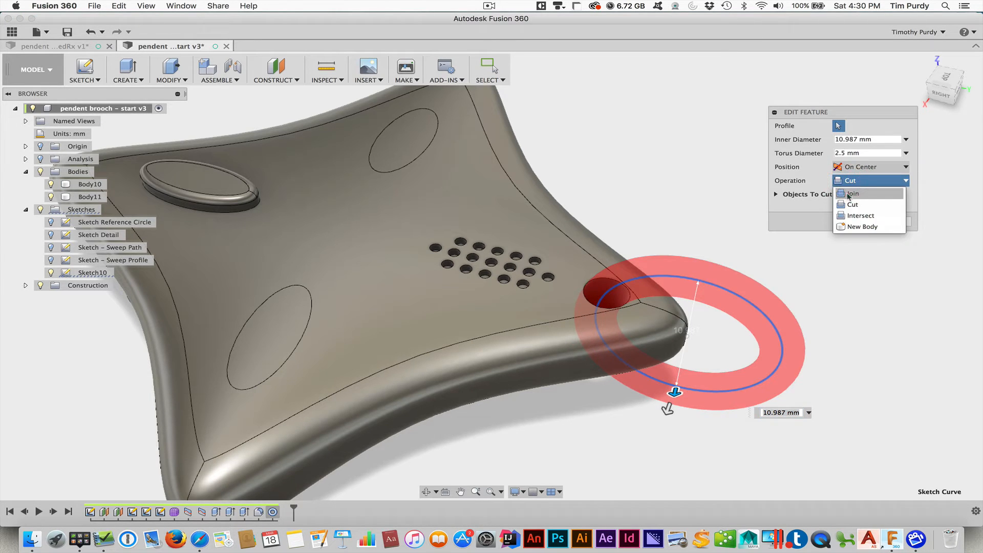
click(851, 191)
click(855, 208)
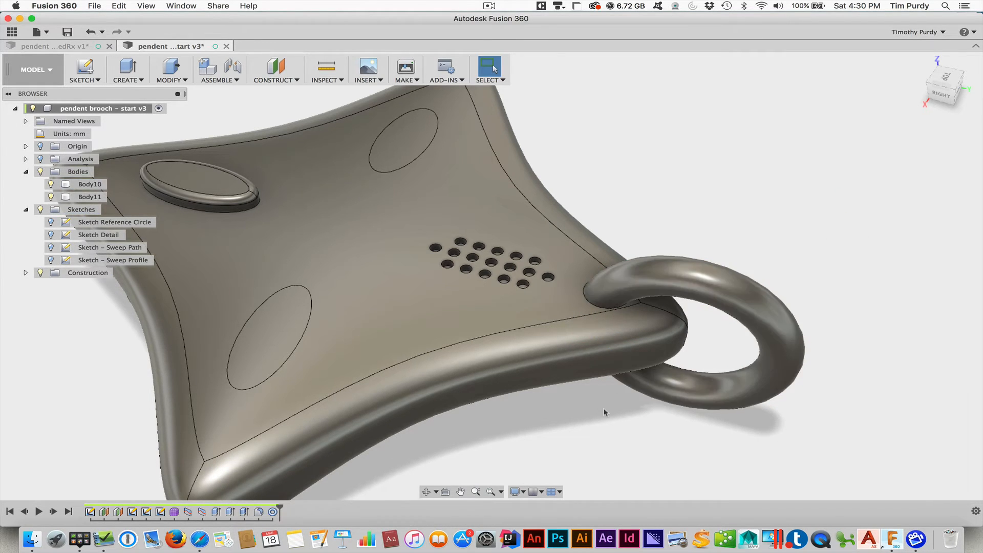
Fillet both the upper and lower edges where the ring meets the brooch with a 0.65 mm constant radius.
scroll(606, 407, up, 5)
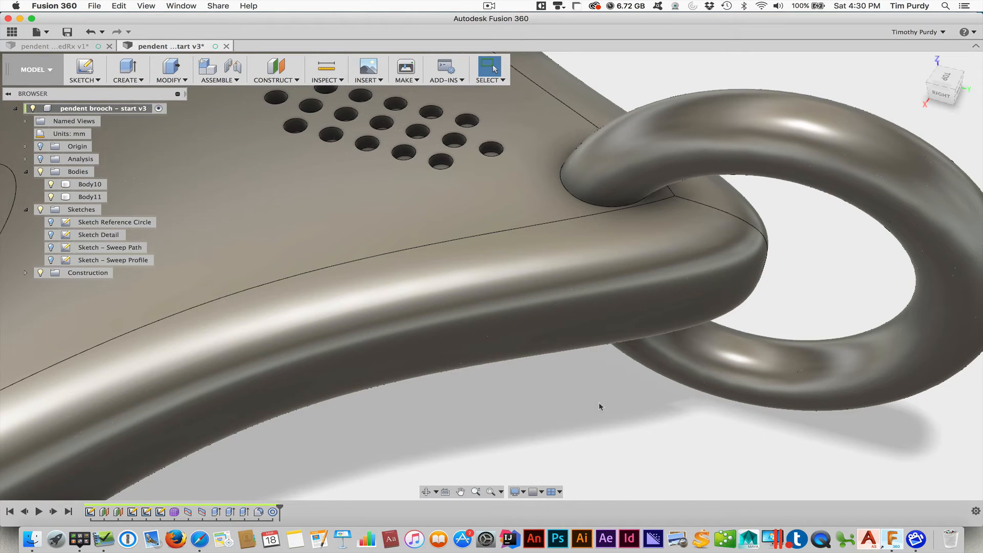
key(f)
click(577, 200)
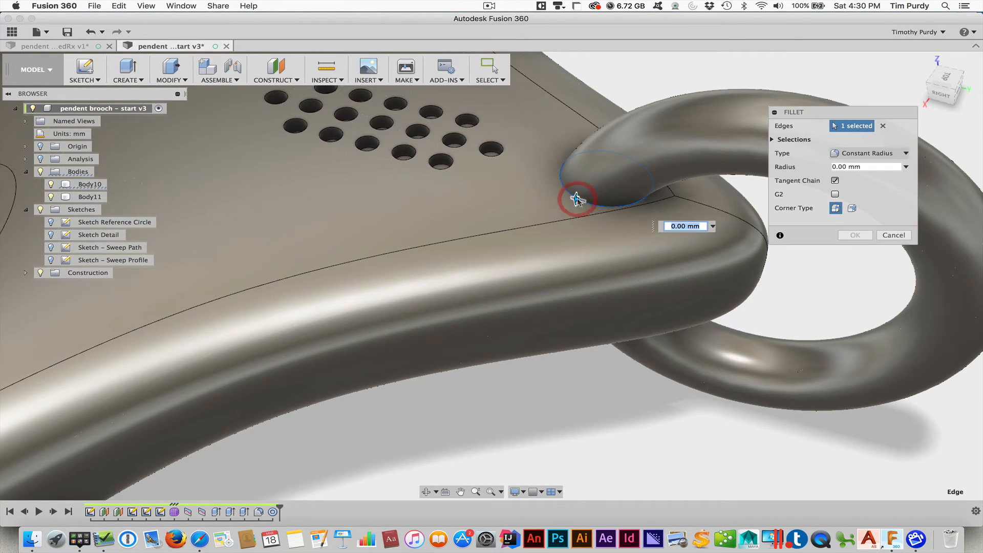
drag(572, 198, 575, 199)
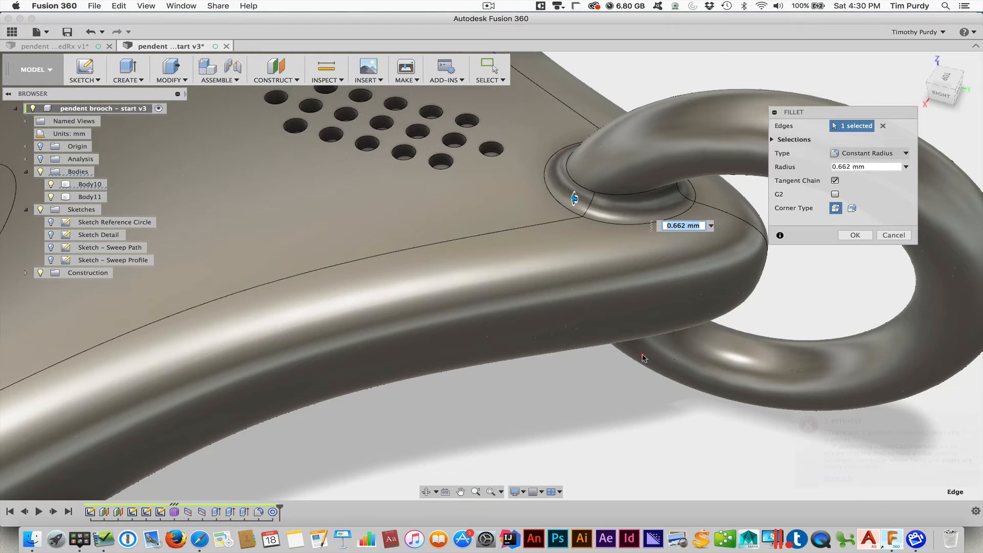
shift+middle_drag(641, 356, 639, 359)
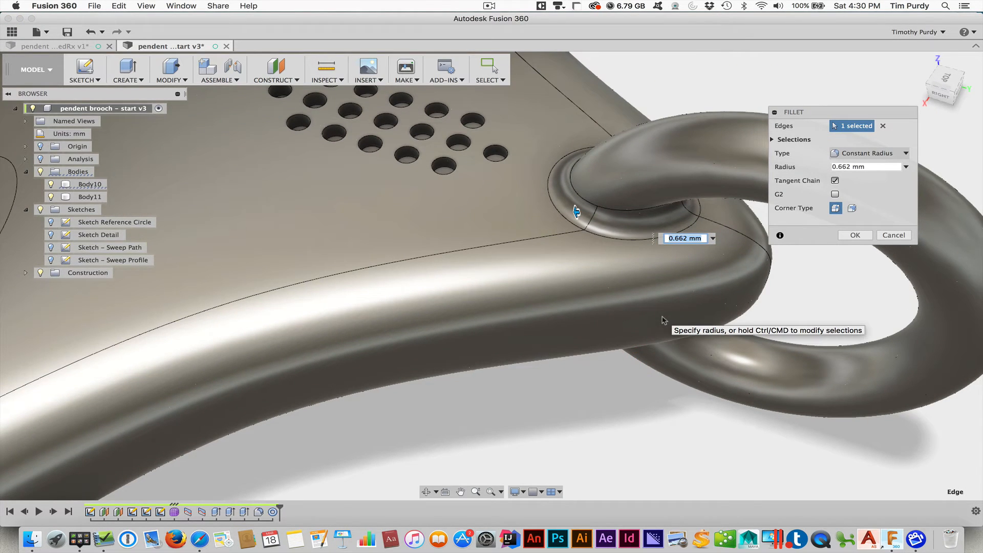
text(.65)
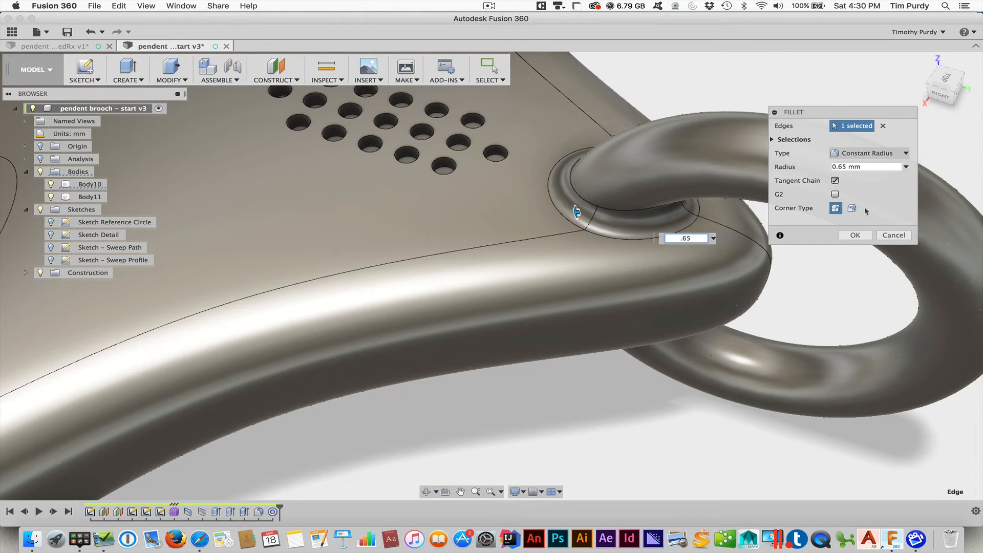
click(882, 126)
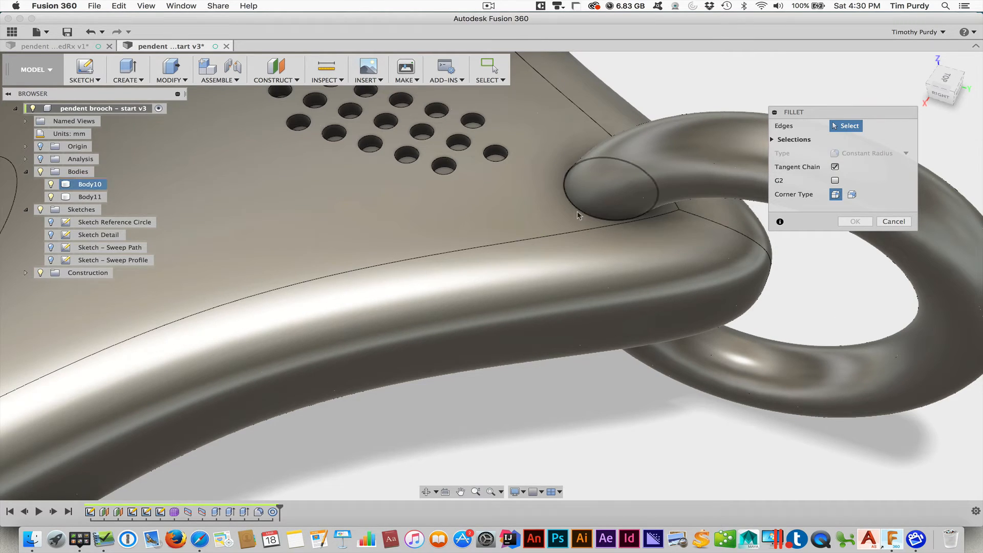
click(577, 211)
shift+middle_drag(566, 355, 569, 307)
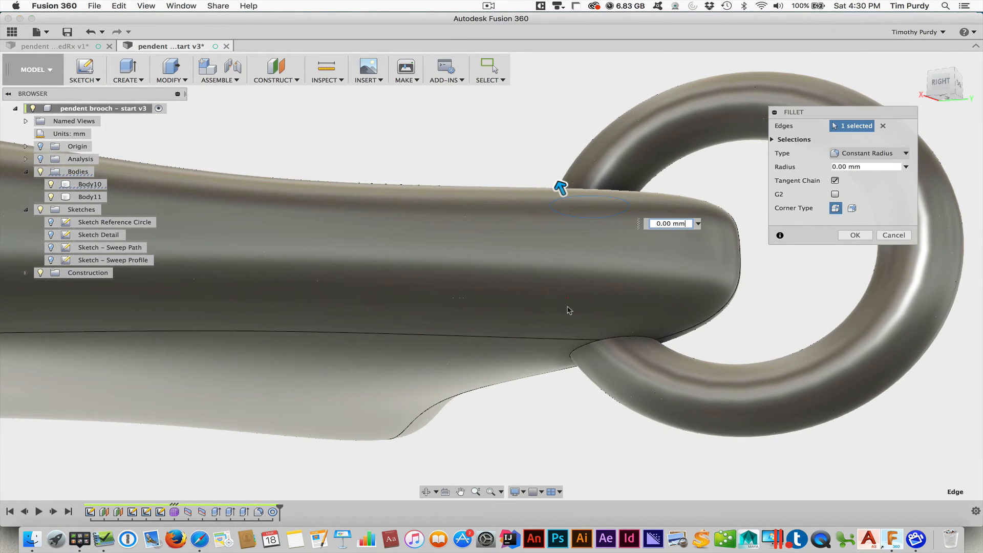
click(589, 341)
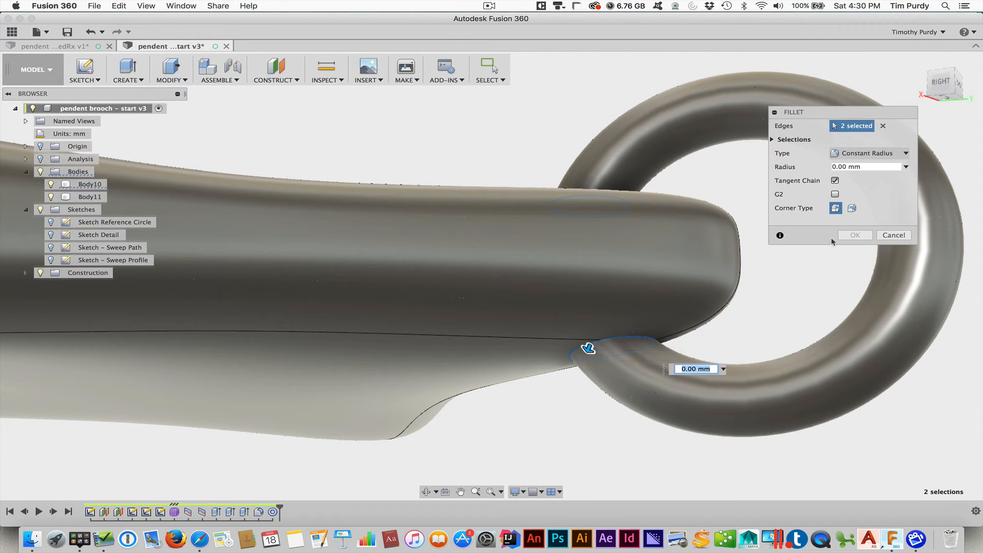
text(.65)
key(Return)
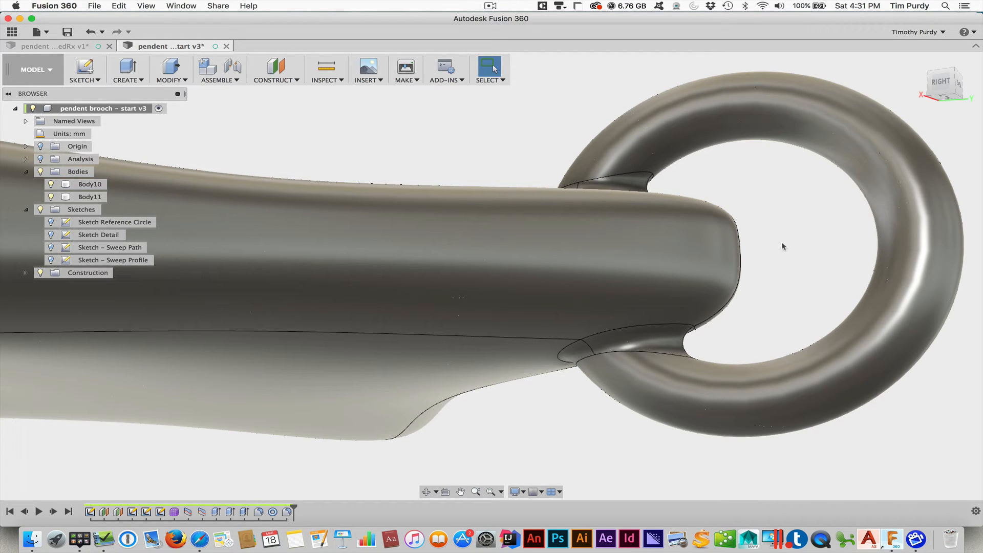
shift+middle_drag(778, 243, 801, 272)
scroll(801, 270, down, 10)
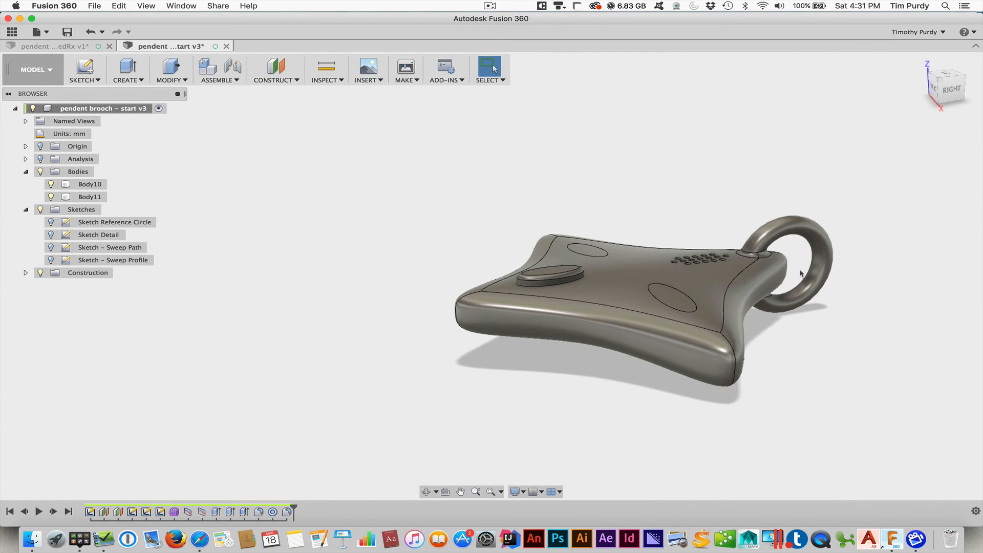
scroll(800, 269, up, 6)
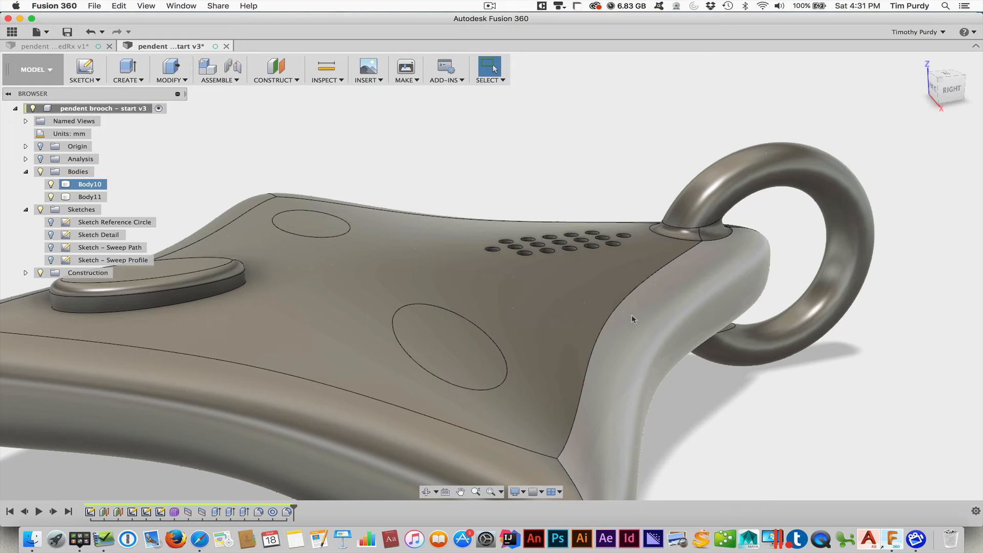
scroll(403, 300, down, 5)
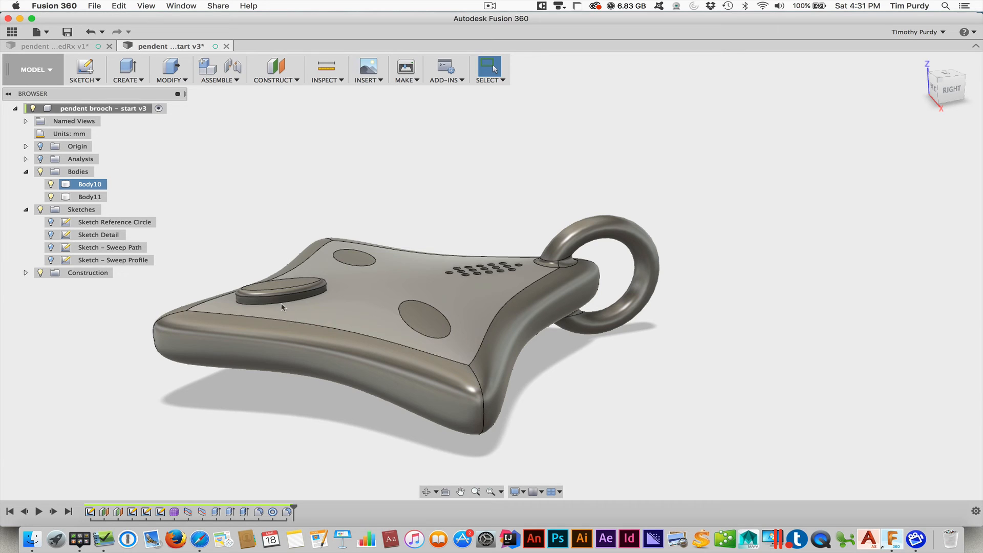
click(259, 284)
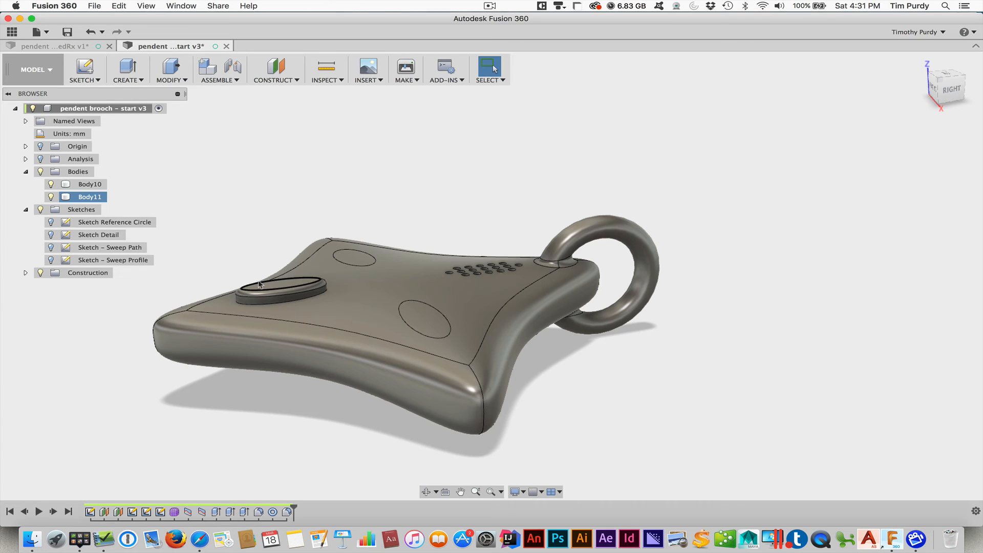
right_click(177, 513)
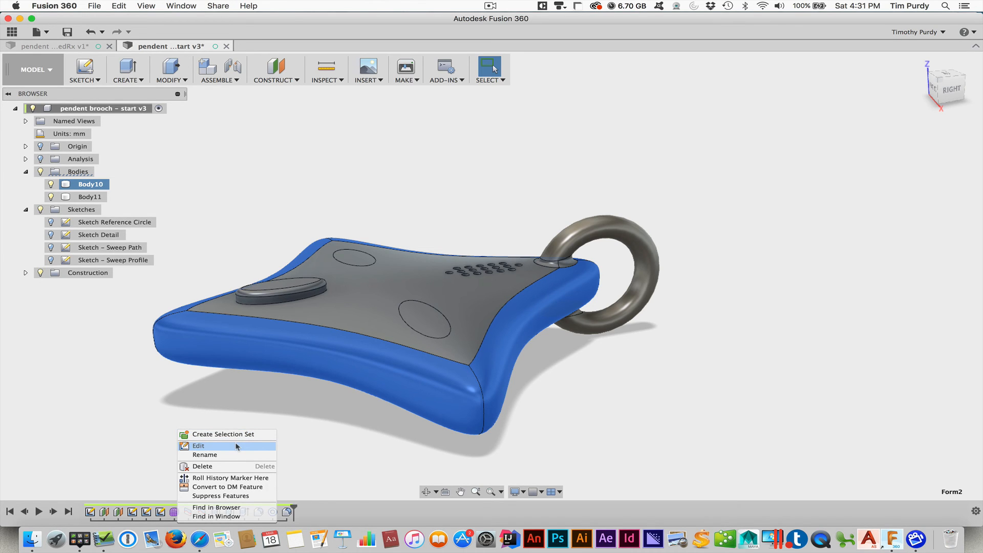
click(156, 461)
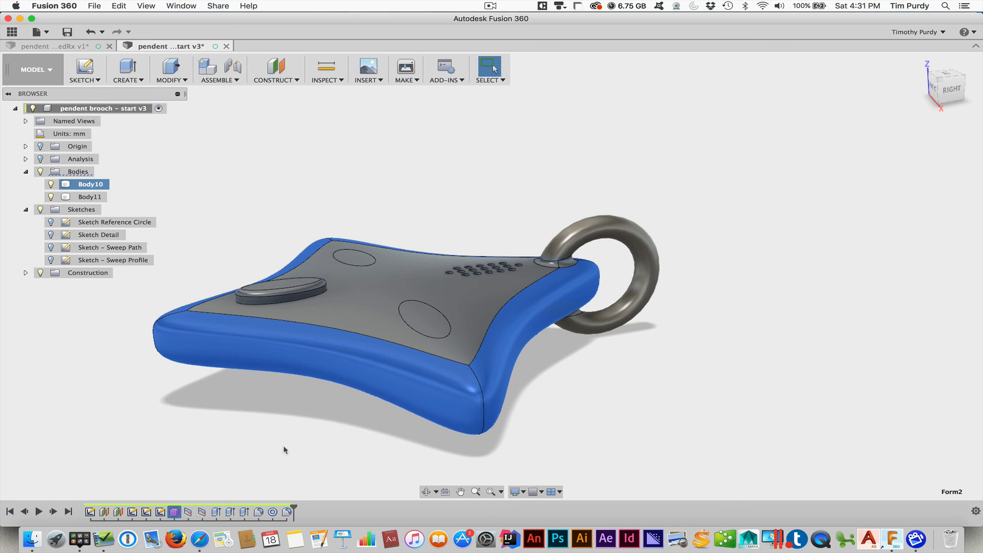